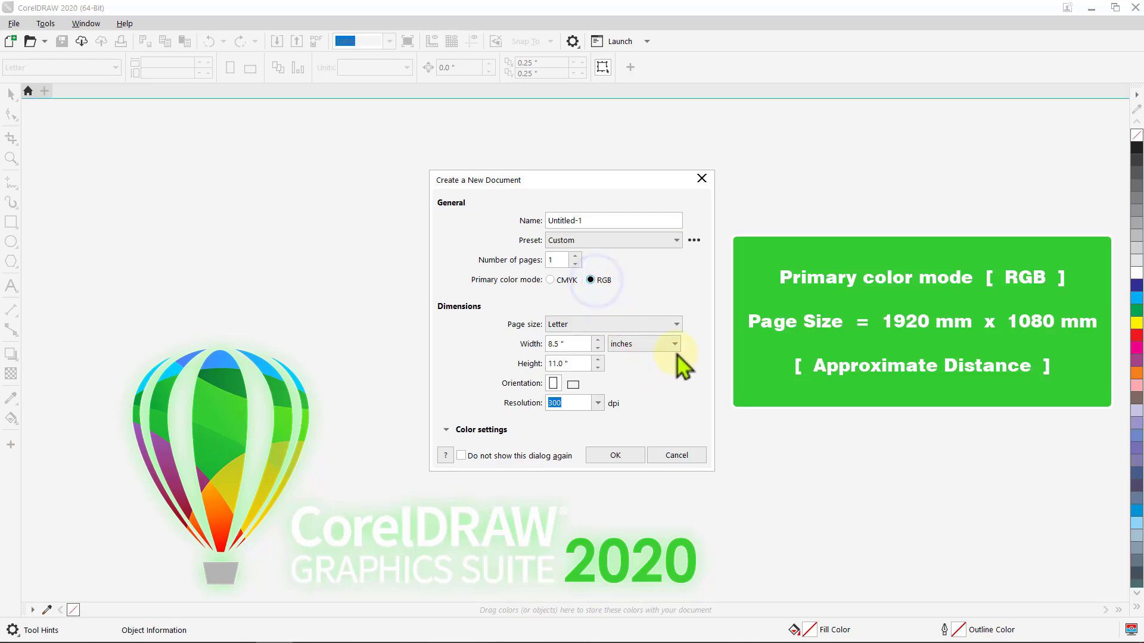
- Create the new document with millimeters as units and a page size of 1920 × 1080 mm
{"action": "left_click", "coordinate": [675, 344]}
{"action": "left_click", "coordinate": [652, 368]}
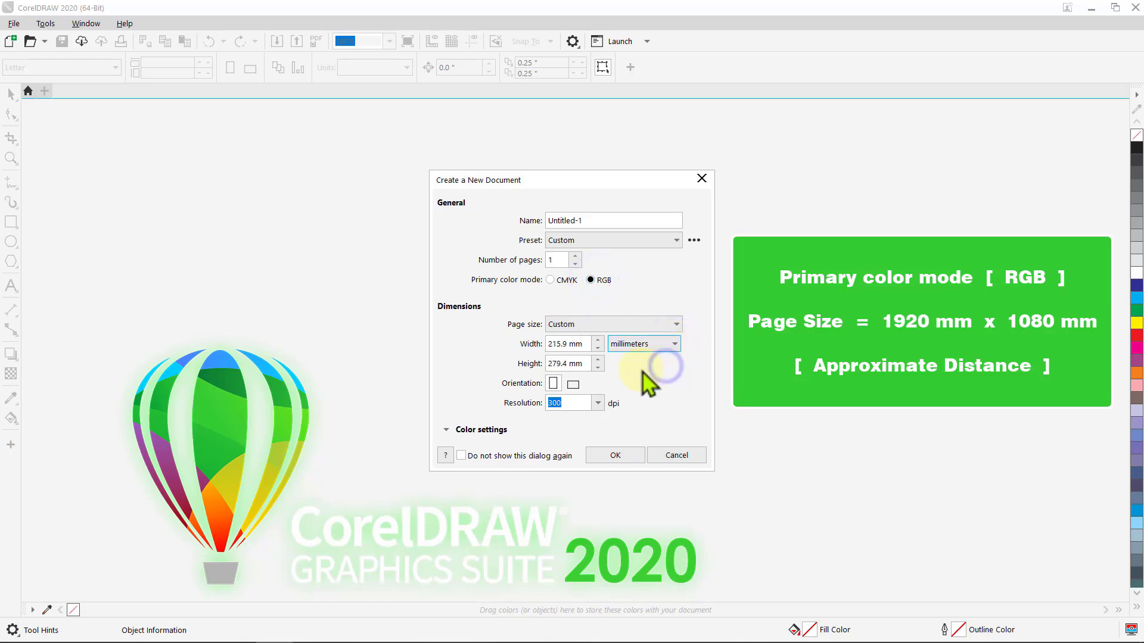
{"action": "left_click", "coordinate": [589, 344]}
{"action": "type", "text": "1920"}
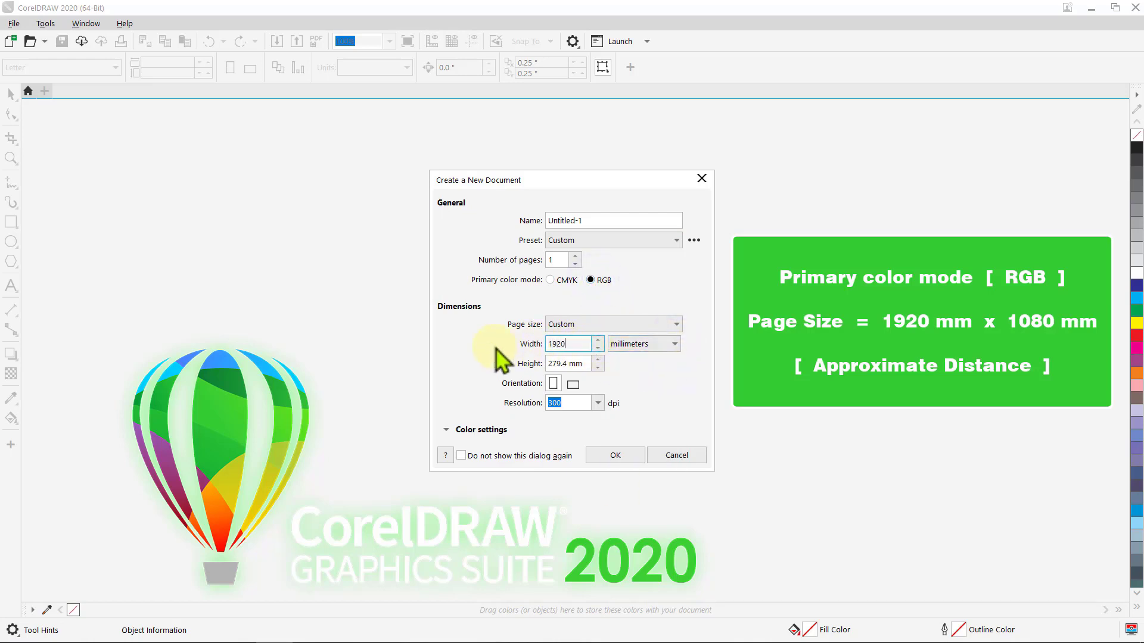
{"action": "left_click_drag", "start_coordinate": [583, 364], "coordinate": [497, 376]}
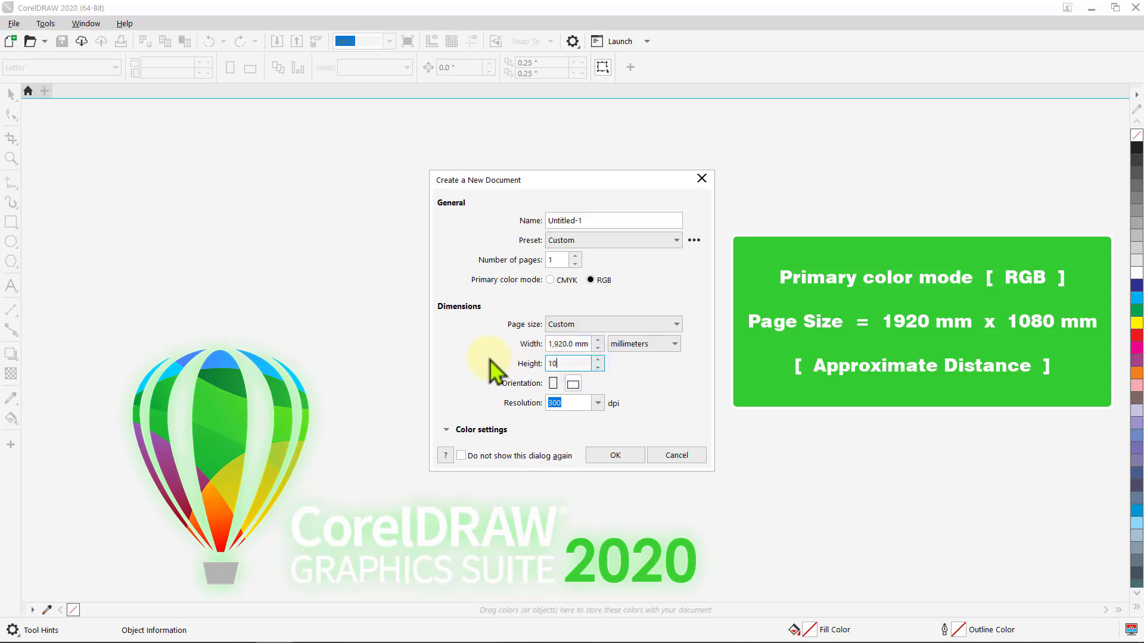
{"action": "left_click", "coordinate": [611, 457]}
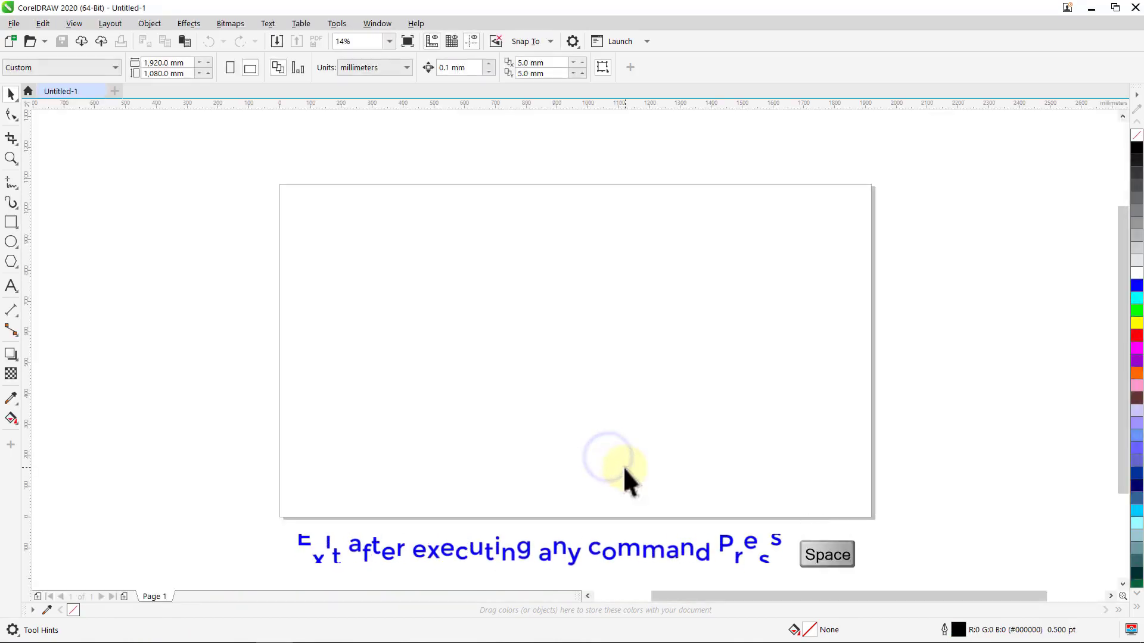
- Set the default button size of the toolbars to Medium
{"action": "left_click", "coordinate": [377, 24]}
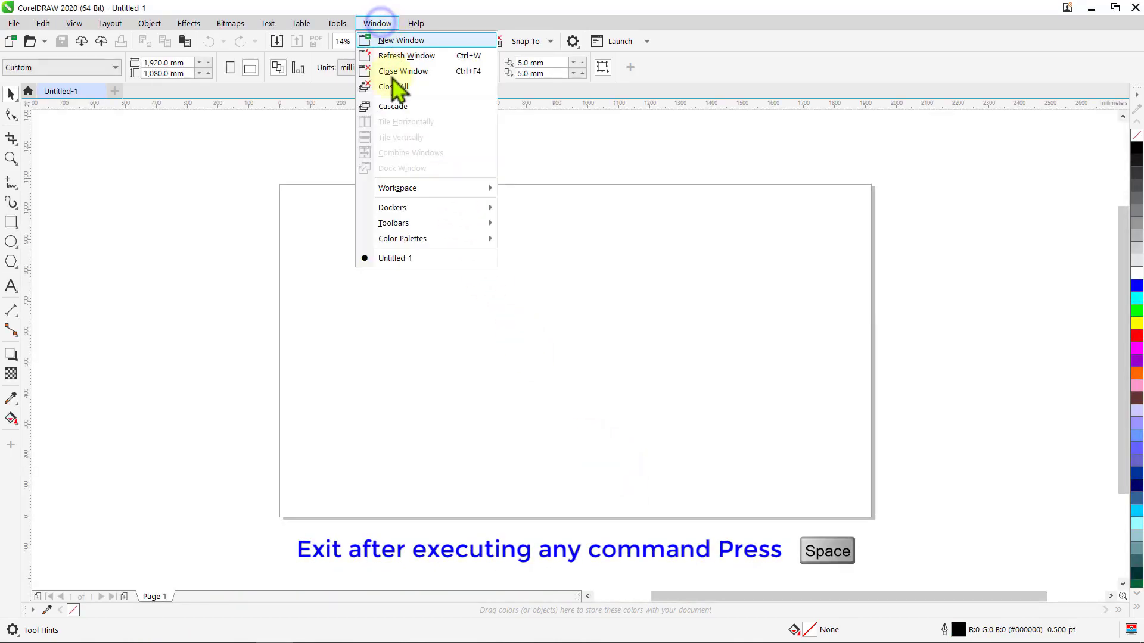
{"action": "mouse_move", "coordinate": [413, 226]}
{"action": "mouse_move", "coordinate": [637, 226]}
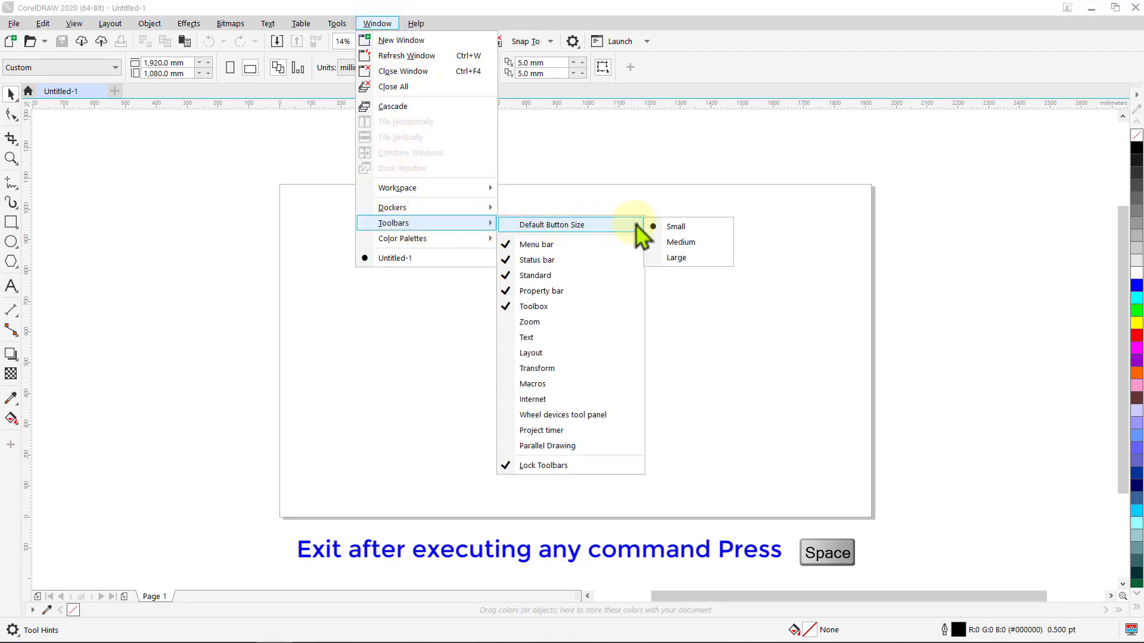
{"action": "left_click", "coordinate": [713, 245]}
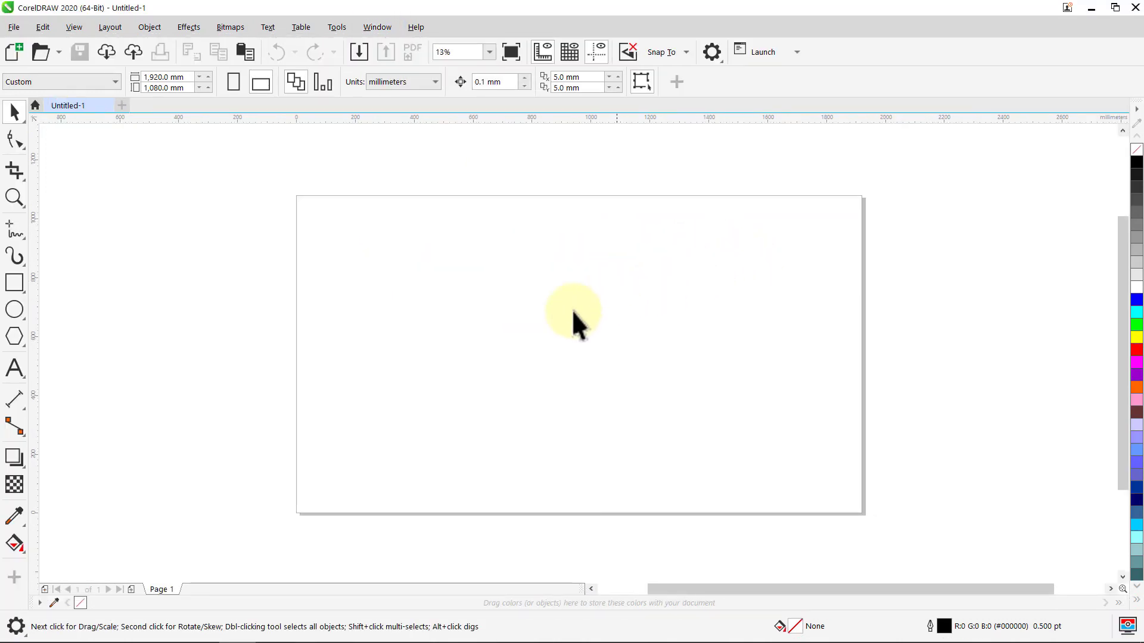
- Create a page-sized rectangle with a white fill and no outline, fitting it in view
{"action": "double_click", "coordinate": [14, 282]}
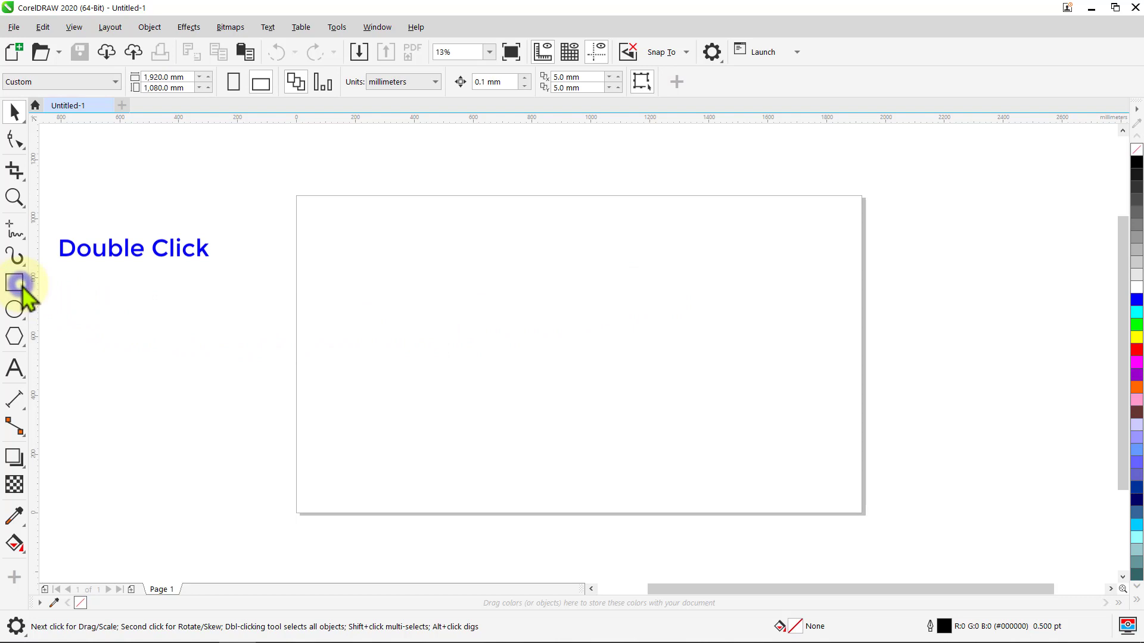
{"action": "key", "text": "F4"}
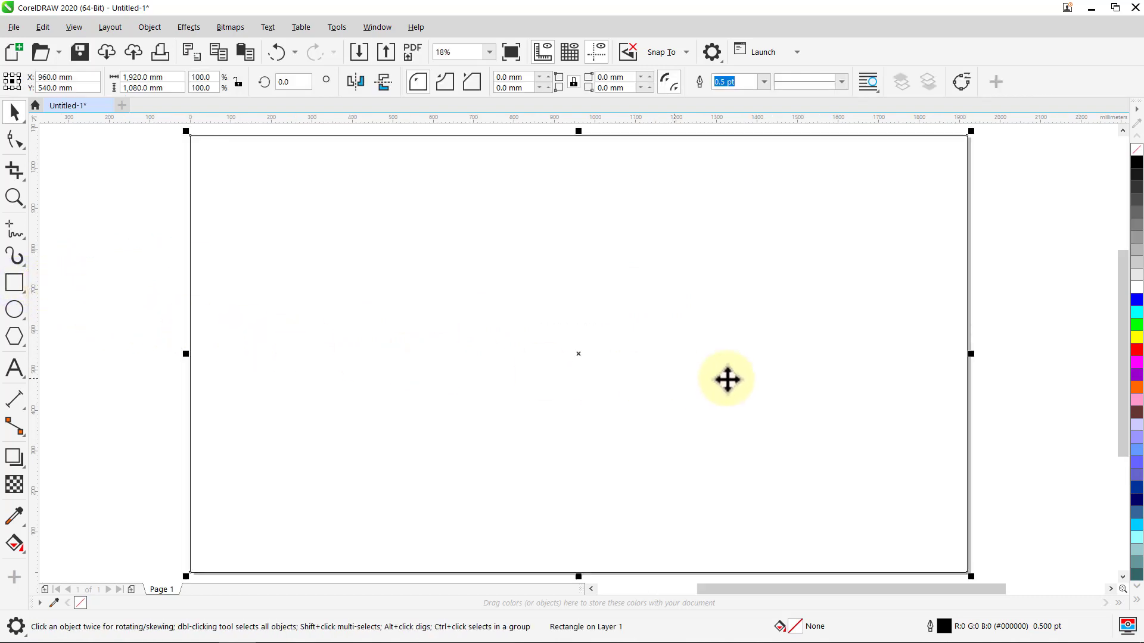
{"action": "left_click", "coordinate": [1136, 286]}
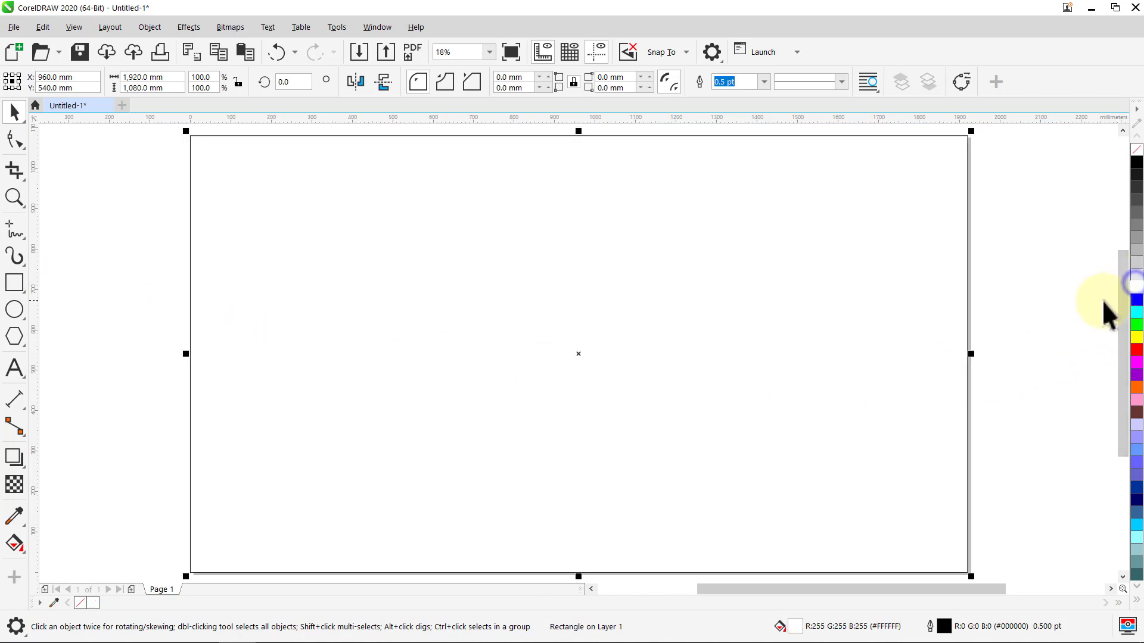
{"action": "left_click", "coordinate": [769, 81]}
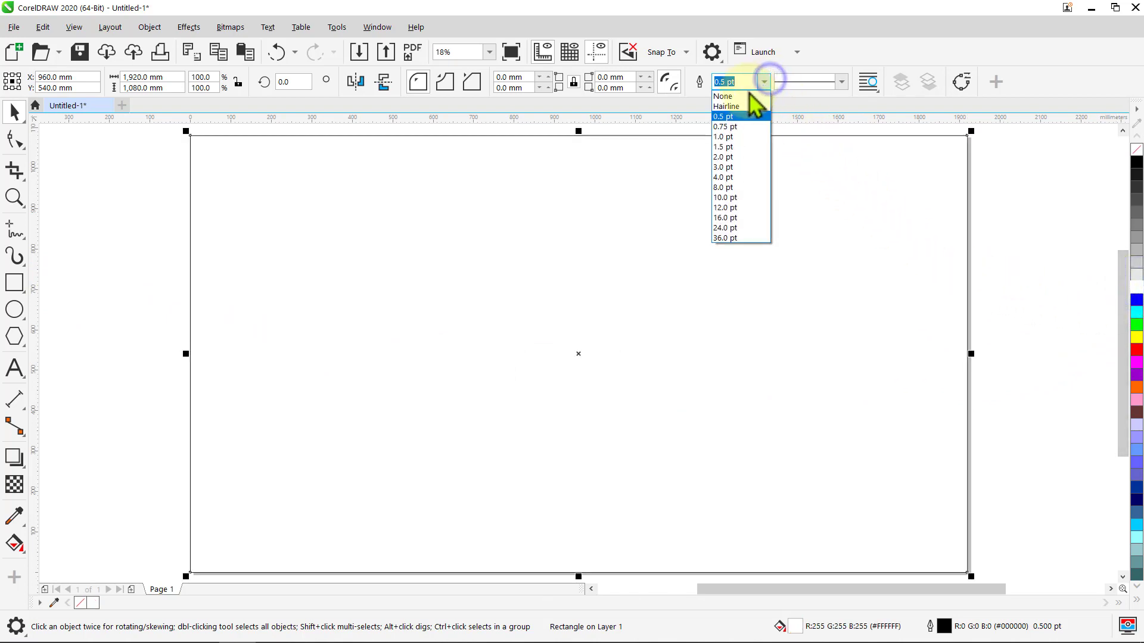
{"action": "left_click", "coordinate": [746, 91]}
- Lock the white page-sized background rectangle and deselect it
{"action": "right_click", "coordinate": [945, 174]}
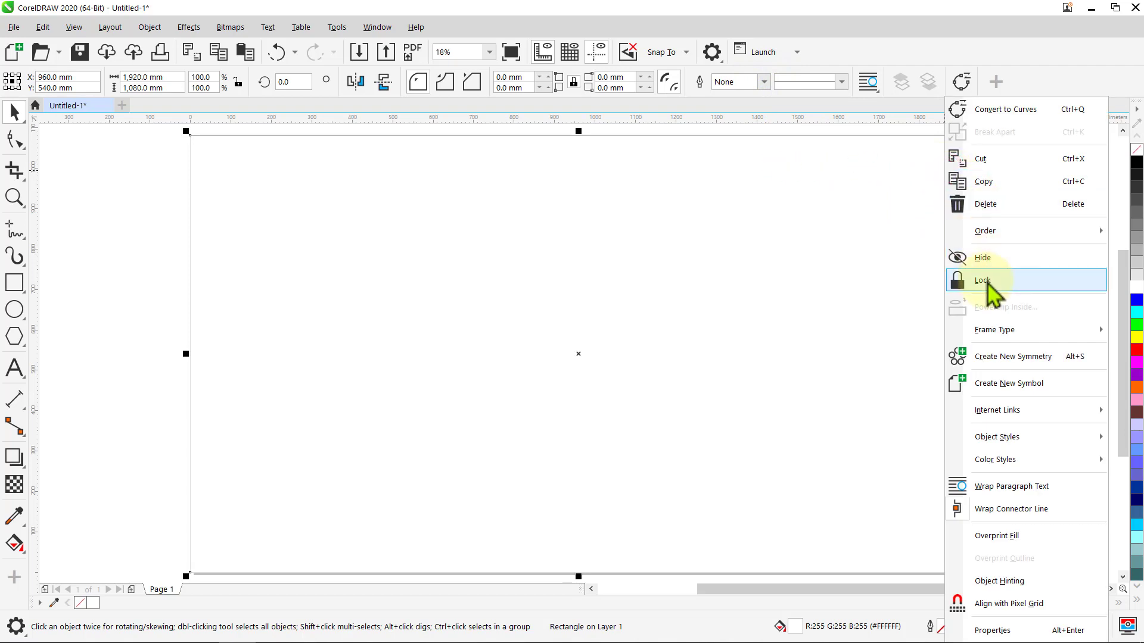
{"action": "left_click", "coordinate": [986, 280]}
{"action": "left_click", "coordinate": [1092, 167]}
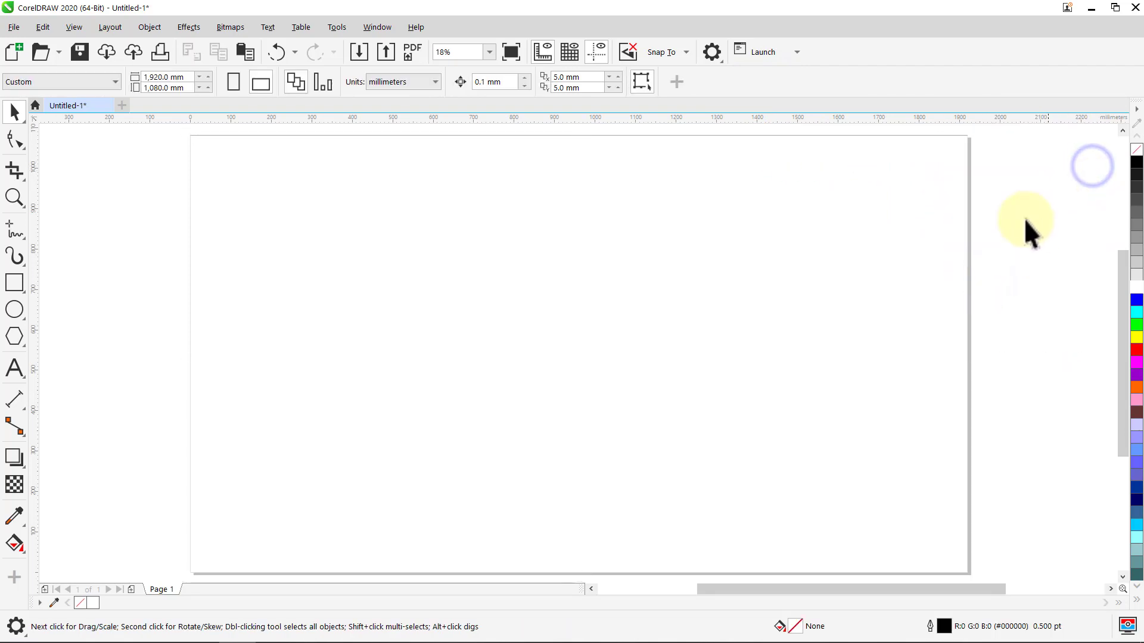
- Add a page-wide rectangle 48 mm high, filled with dark blue (#003399), in front of the white background
{"action": "double_click", "coordinate": [15, 285]}
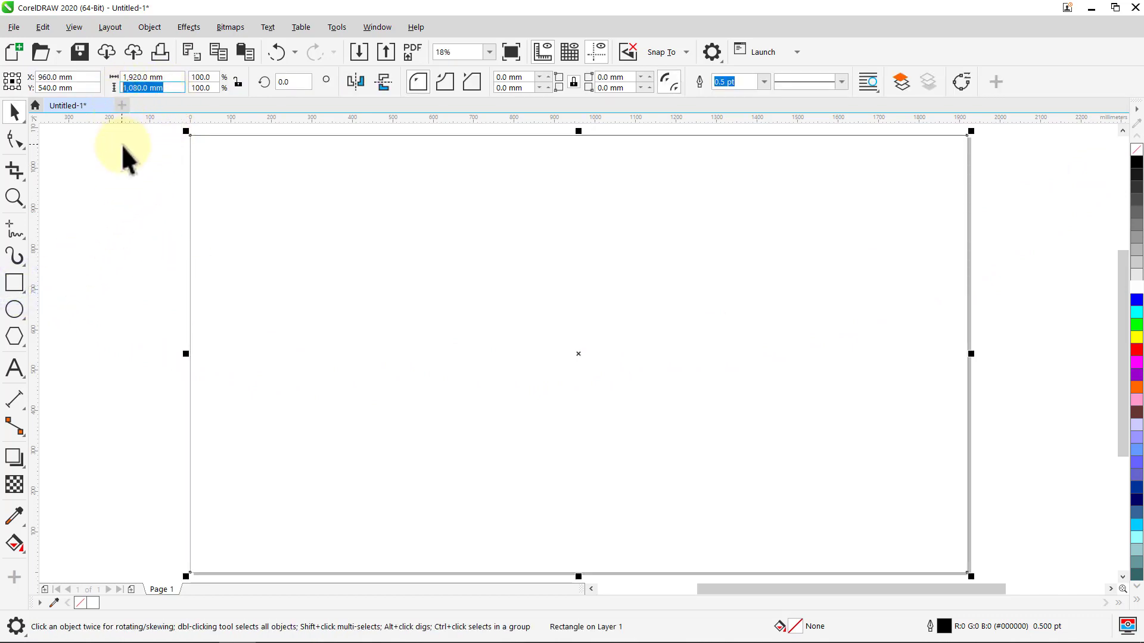
{"action": "type", "text": "48"}
{"action": "key", "text": "Return"}
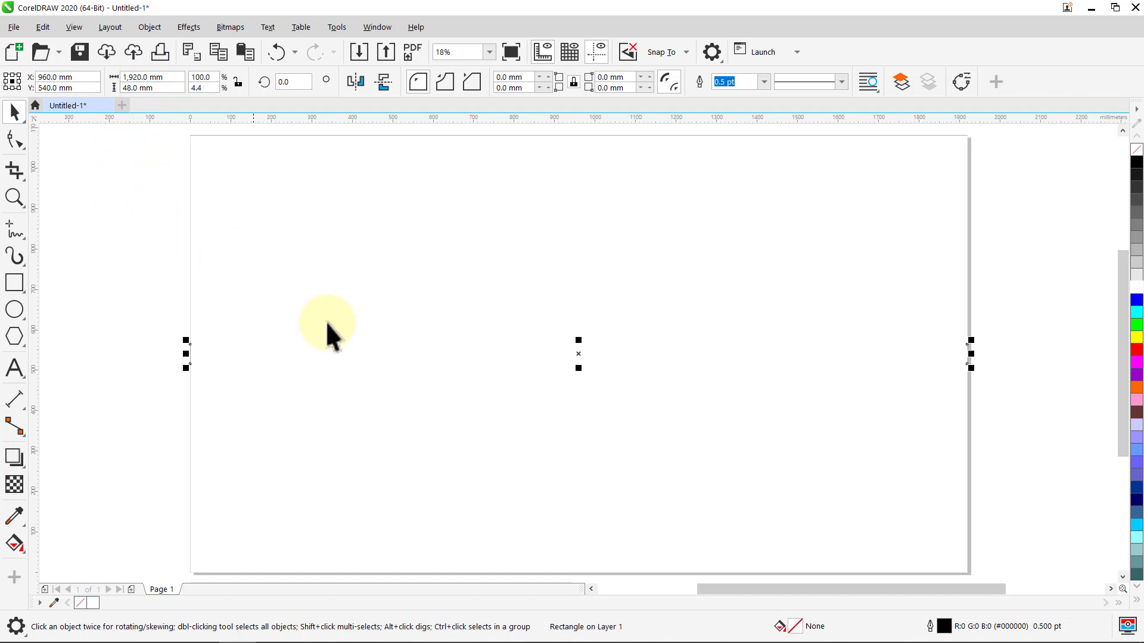
{"action": "left_click", "coordinate": [1136, 488]}
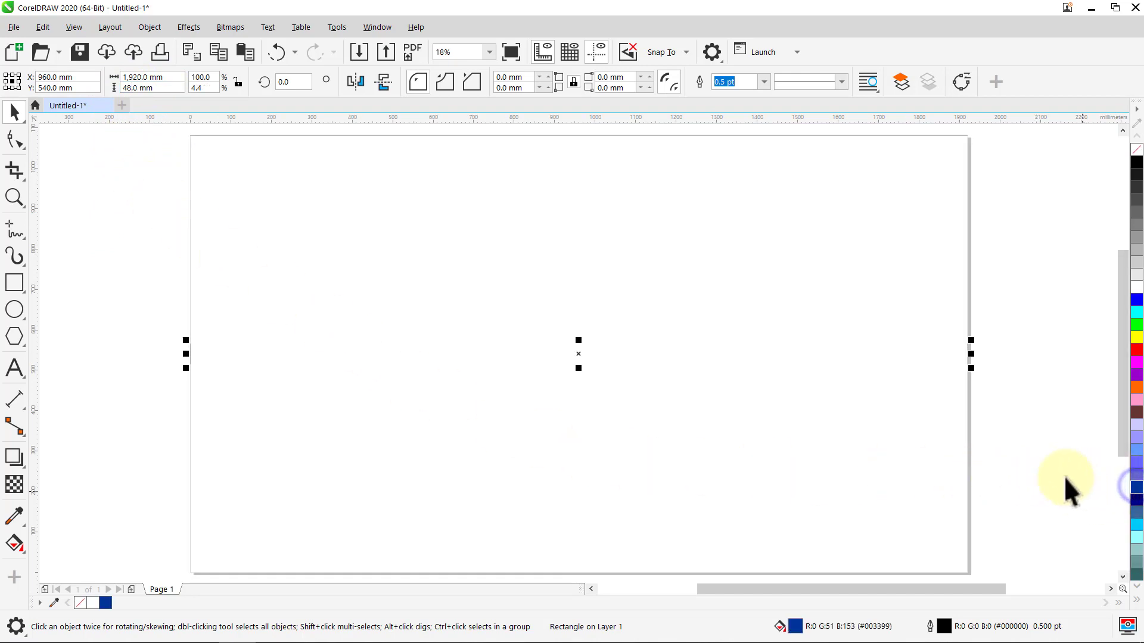
{"action": "left_click", "coordinate": [902, 83]}
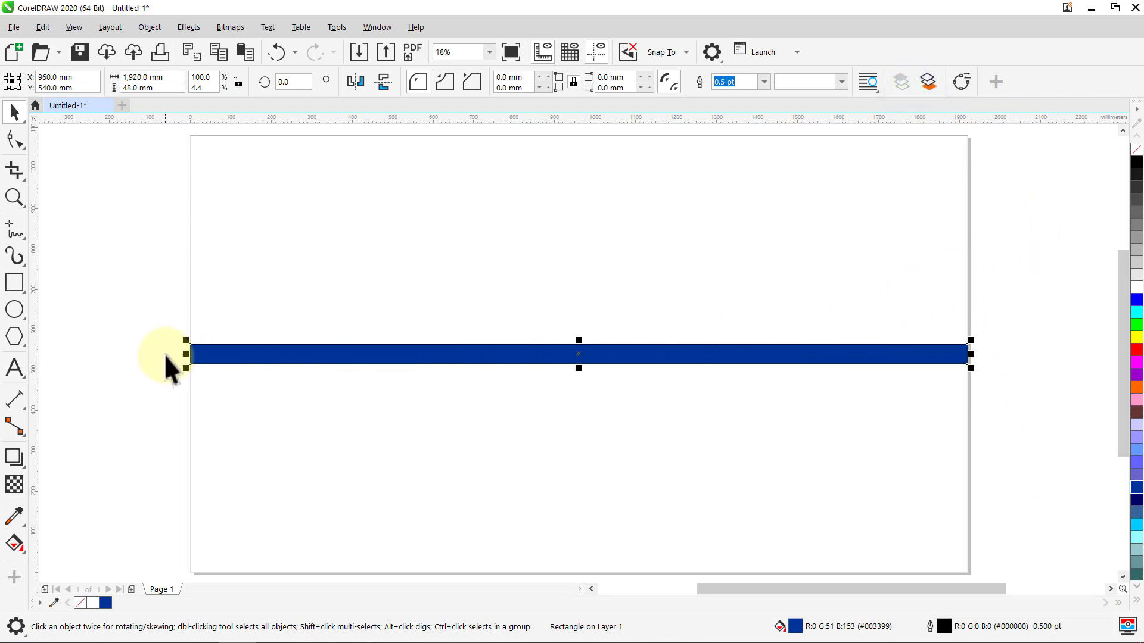
- Snap the dark blue stripe to the page's top edge and remove its outline
{"action": "left_click_drag", "start_coordinate": [191, 345], "coordinate": [191, 137]}
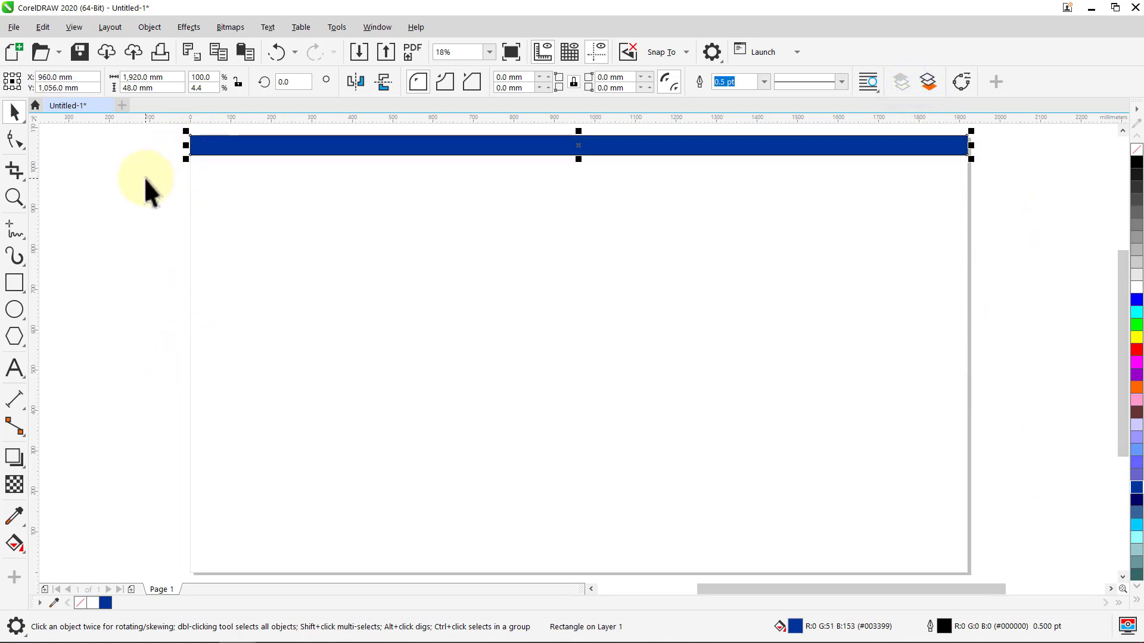
{"action": "left_click", "coordinate": [764, 81]}
{"action": "left_click", "coordinate": [749, 90]}
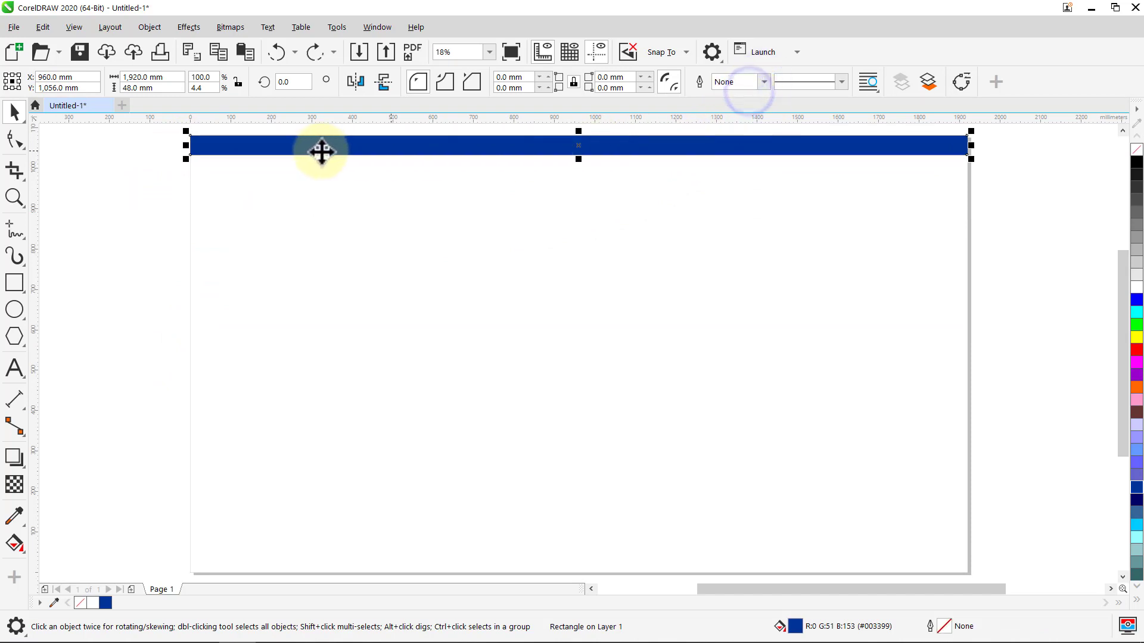
- Copy the dark blue stripe, make the copy 30 mm high with a light blue fill (#00CCFF), and snap it directly beneath the original
{"action": "left_click_drag", "start_coordinate": [322, 151], "coordinate": [284, 232]}
{"action": "right_click", "coordinate": [283, 232]}
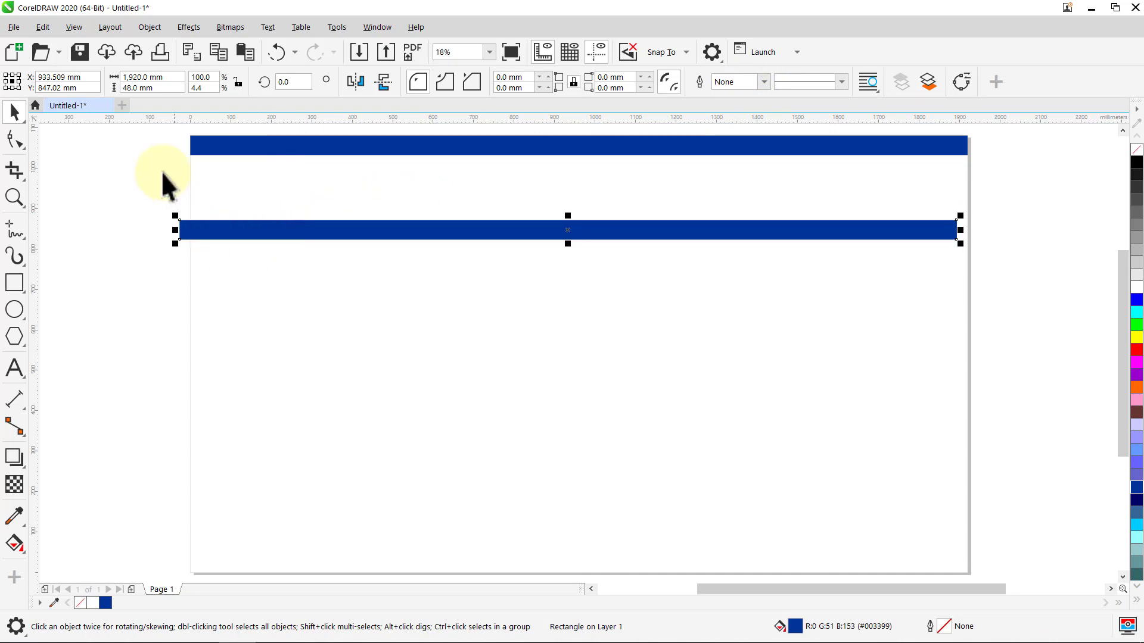
{"action": "type", "text": "30"}
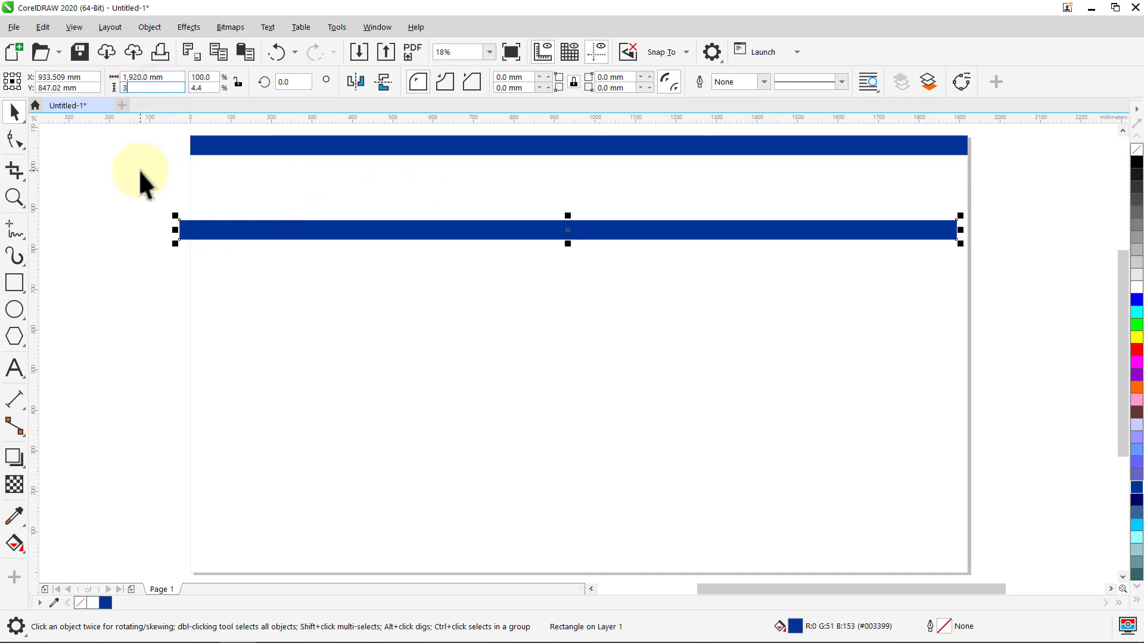
{"action": "key", "text": "Return"}
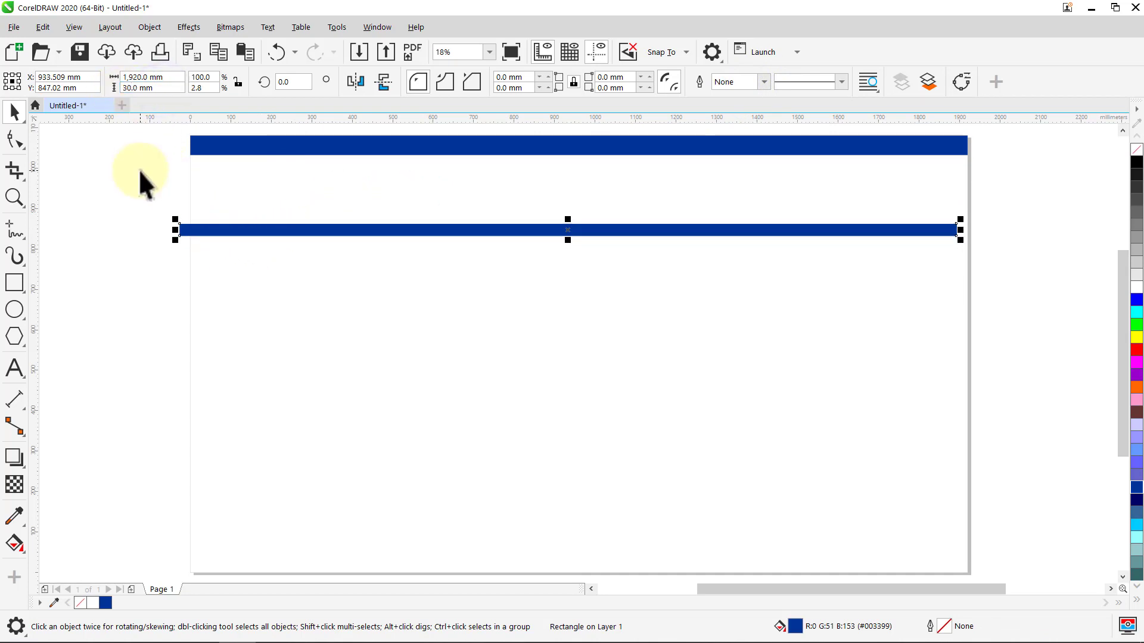
{"action": "left_click", "coordinate": [1136, 525]}
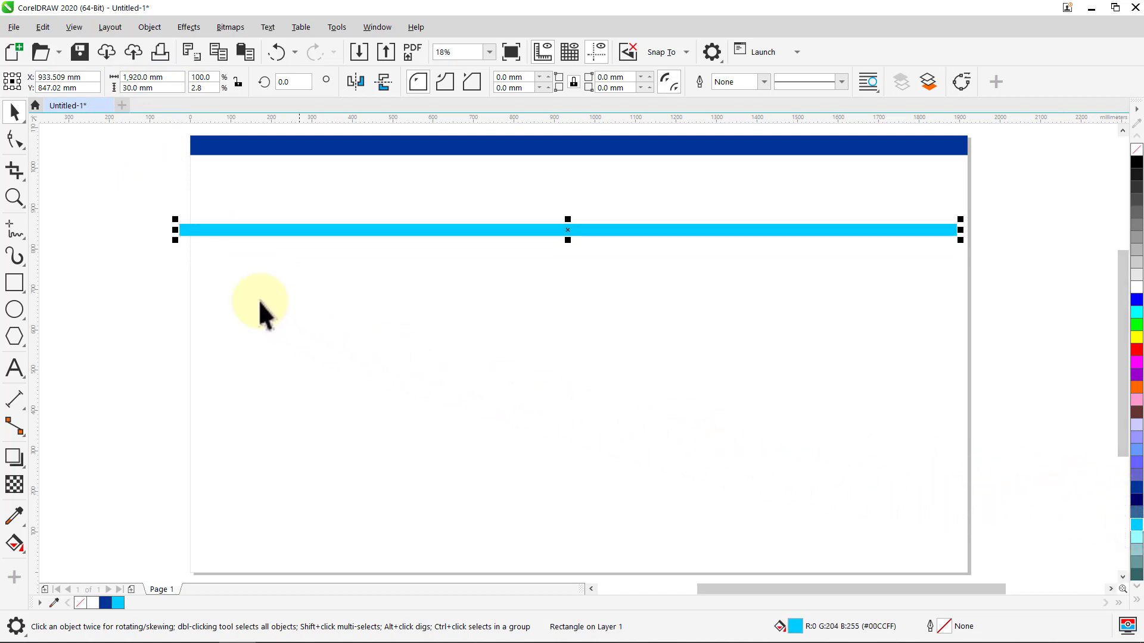
{"action": "left_click_drag", "start_coordinate": [180, 220], "coordinate": [192, 160]}
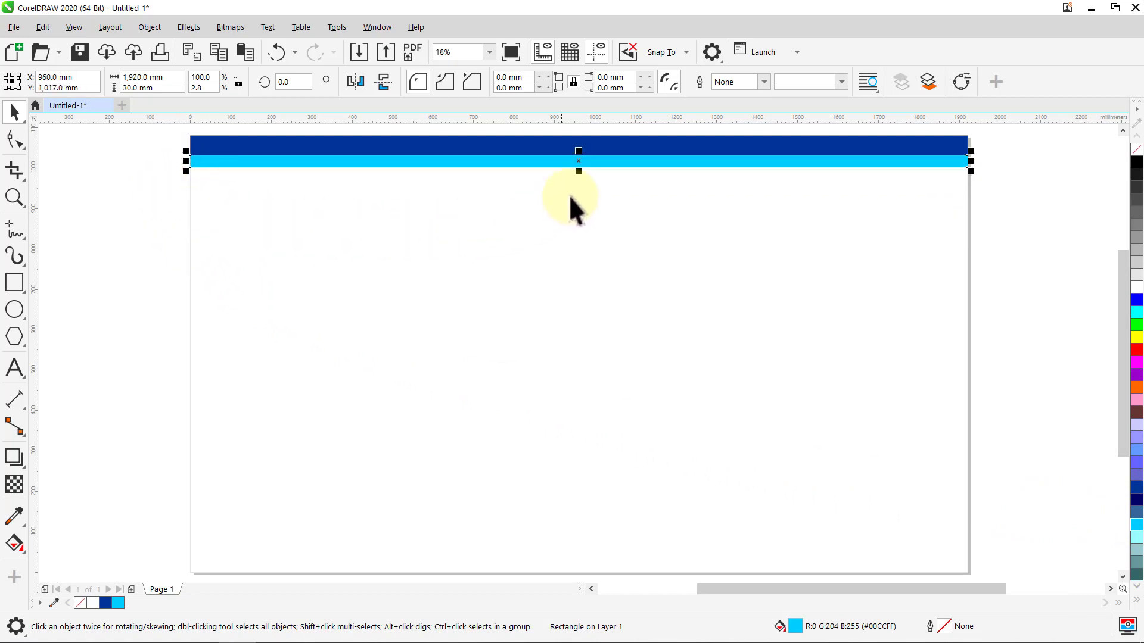
- Place a copy of the light blue stripe directly beneath it and fill the copy with blue (#0000FF)
{"action": "left_click_drag", "start_coordinate": [579, 150], "coordinate": [576, 174]}
{"action": "right_click", "coordinate": [576, 176]}
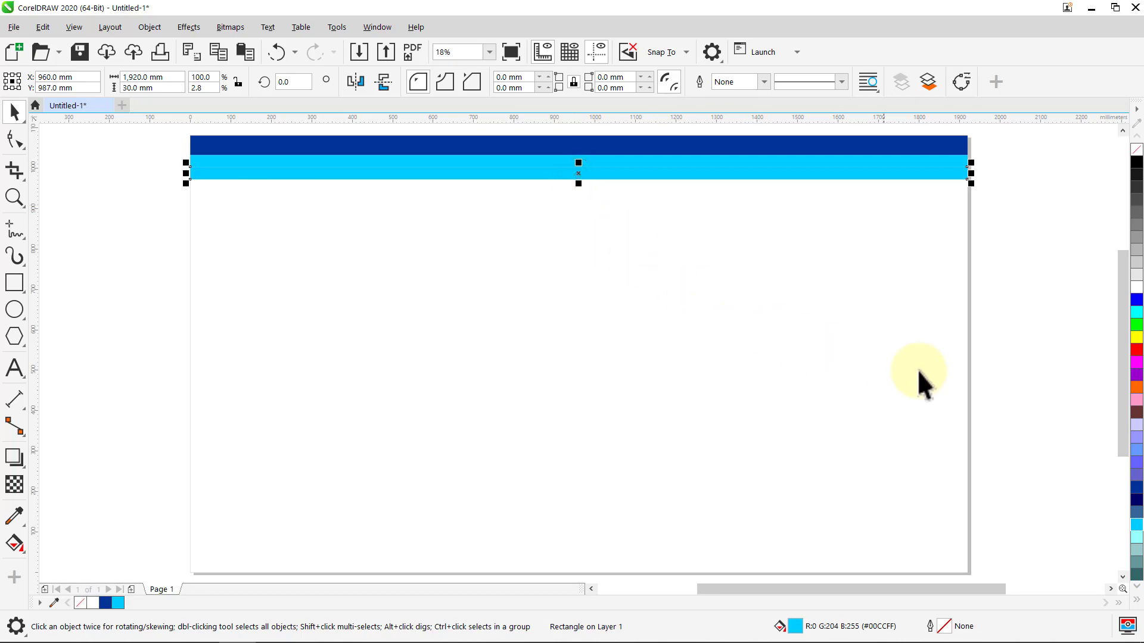
{"action": "left_click", "coordinate": [1137, 299]}
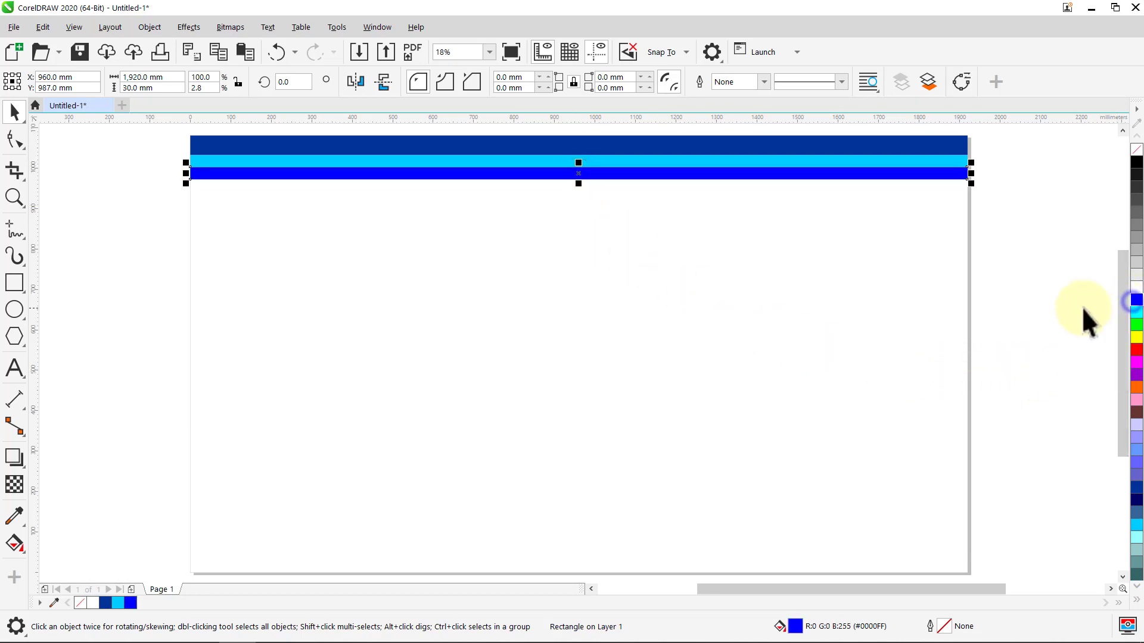
- Place a copy of the pure blue stripe directly beneath it and fill the copy with light blue (#00CCFF)
{"action": "left_click_drag", "start_coordinate": [578, 162], "coordinate": [578, 185]}
{"action": "right_click", "coordinate": [580, 183]}
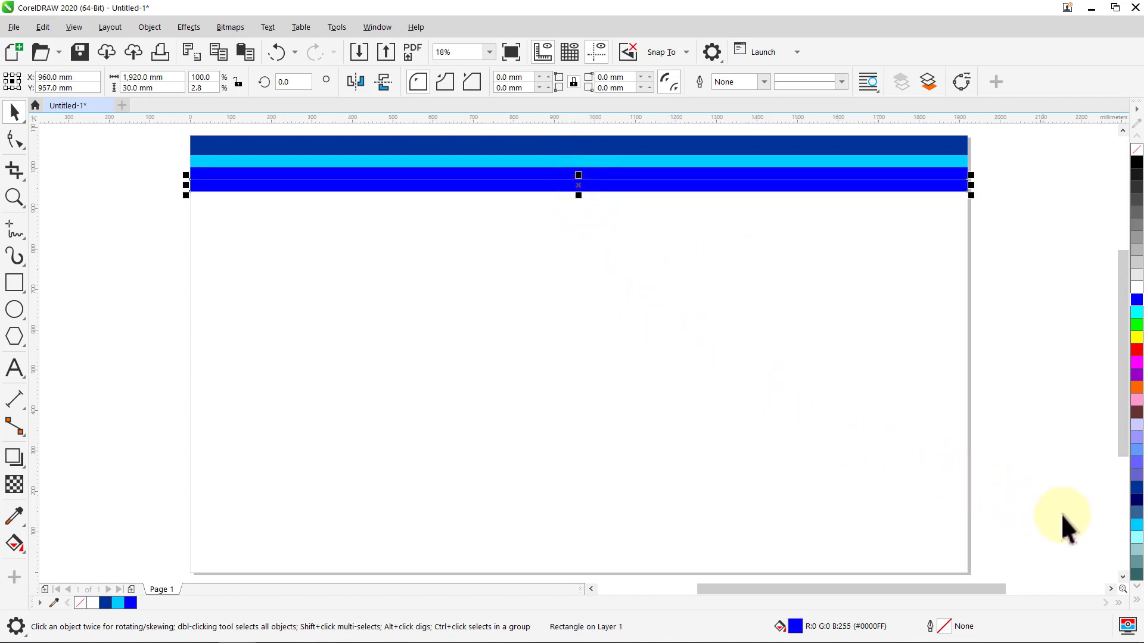
{"action": "left_click", "coordinate": [1135, 525]}
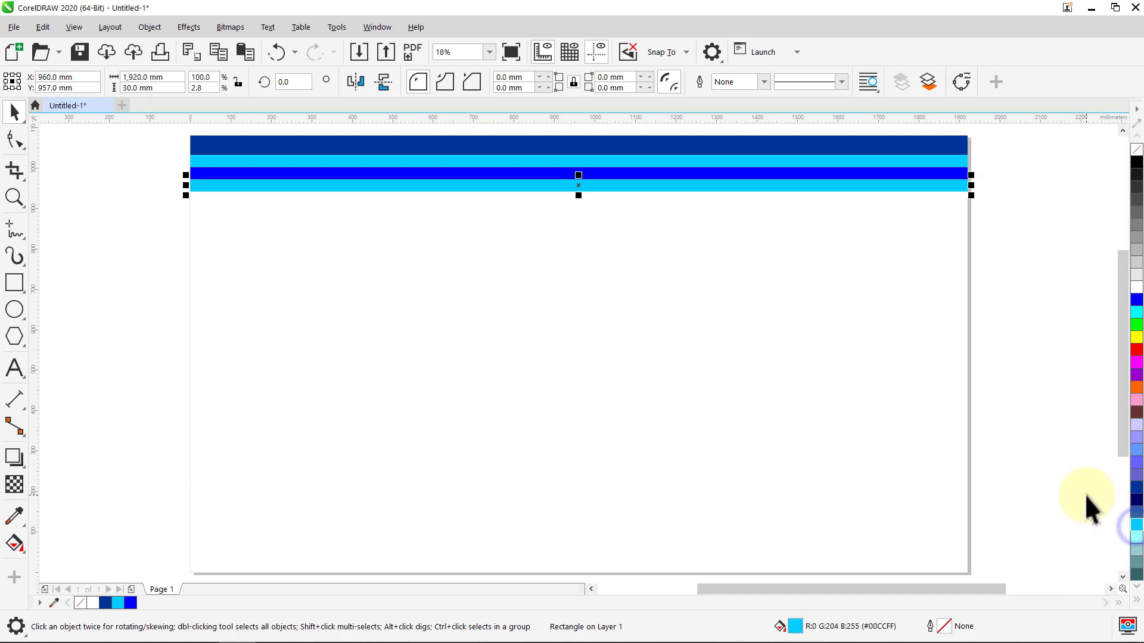
{"action": "left_click", "coordinate": [1084, 494]}
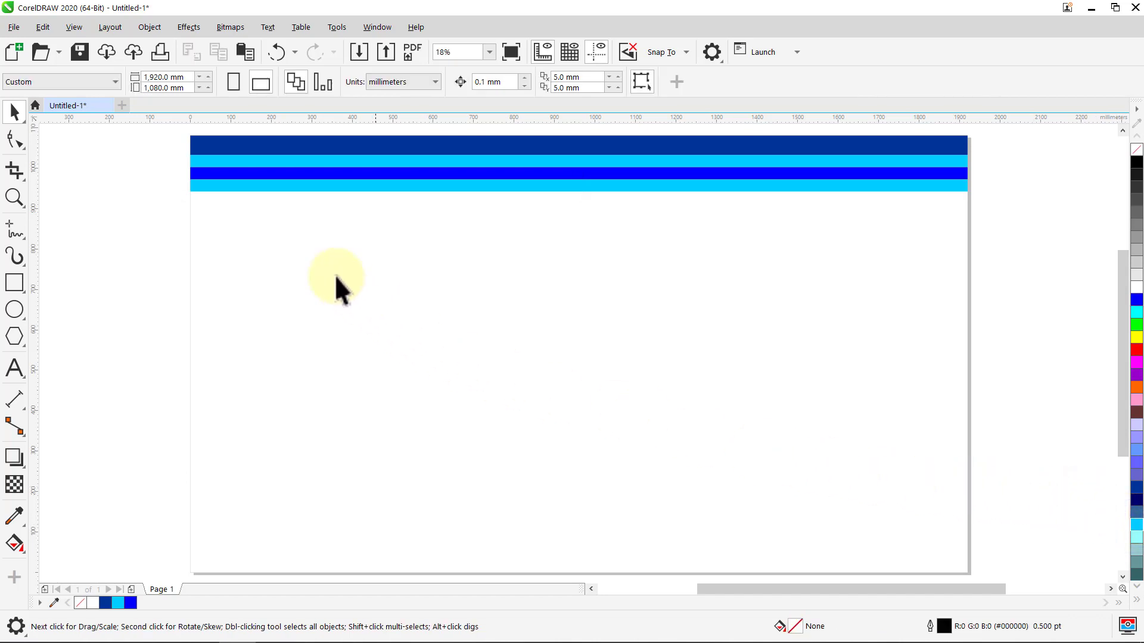
- Copy the top dark blue and light blue stripes together and snap the copies directly below the lowest stripe
{"action": "left_click", "coordinate": [222, 152]}
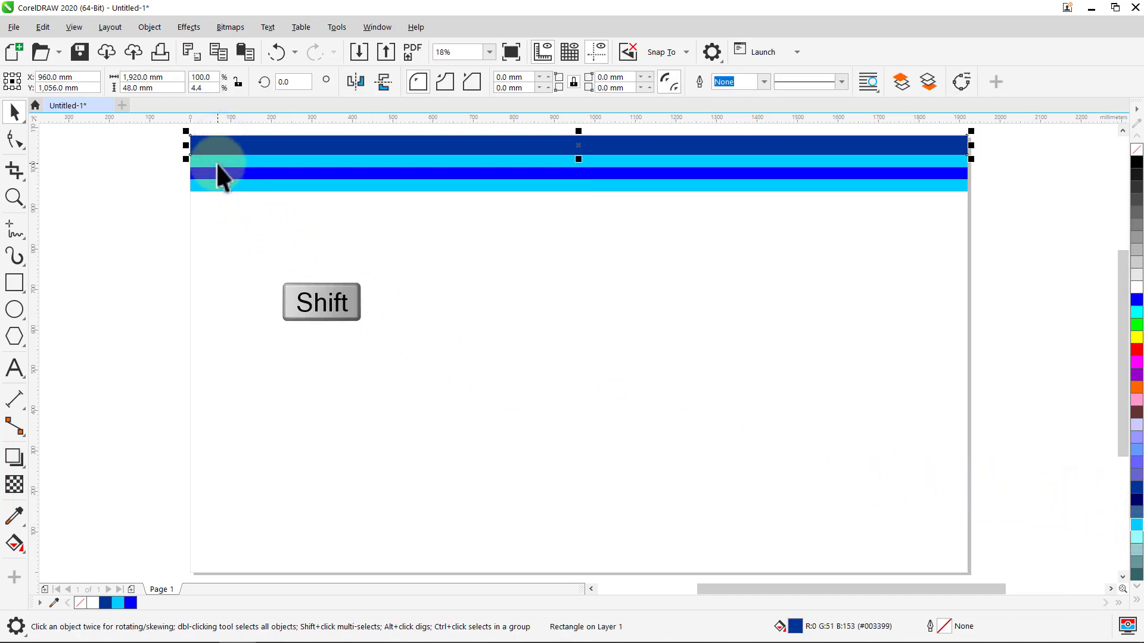
{"action": "left_click", "coordinate": [215, 165], "text": "shift"}
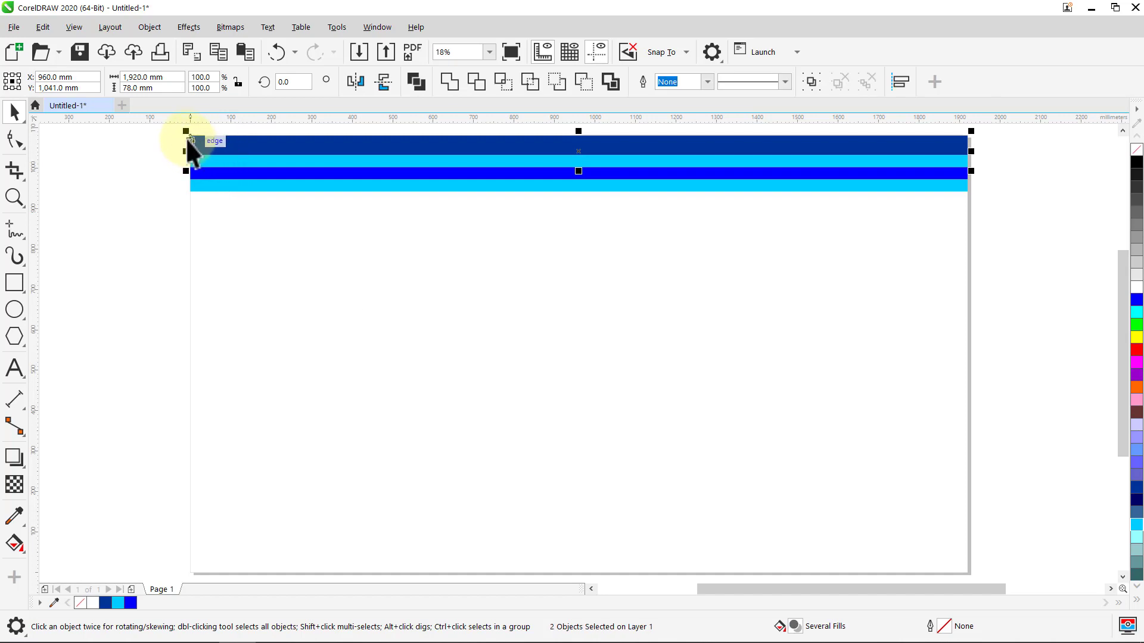
{"action": "left_click_drag", "start_coordinate": [189, 141], "coordinate": [190, 192]}
{"action": "right_click", "coordinate": [191, 192]}
{"action": "left_click", "coordinate": [149, 192]}
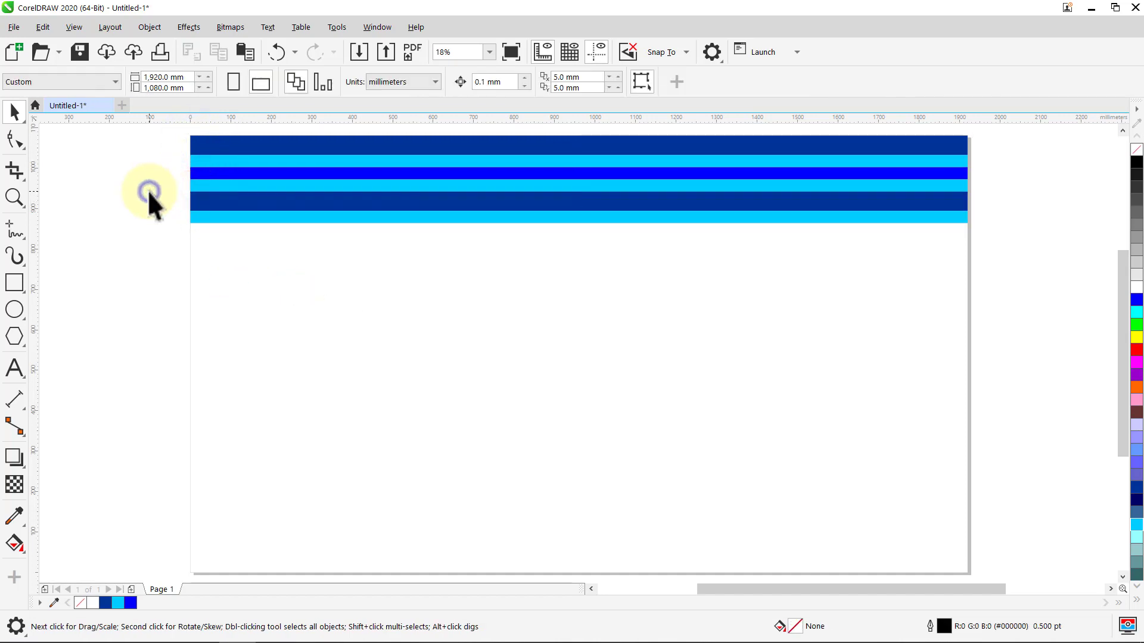
- Group all six stripes and snap a copy of the group directly below the original
{"action": "key", "text": "ctrl+a"}
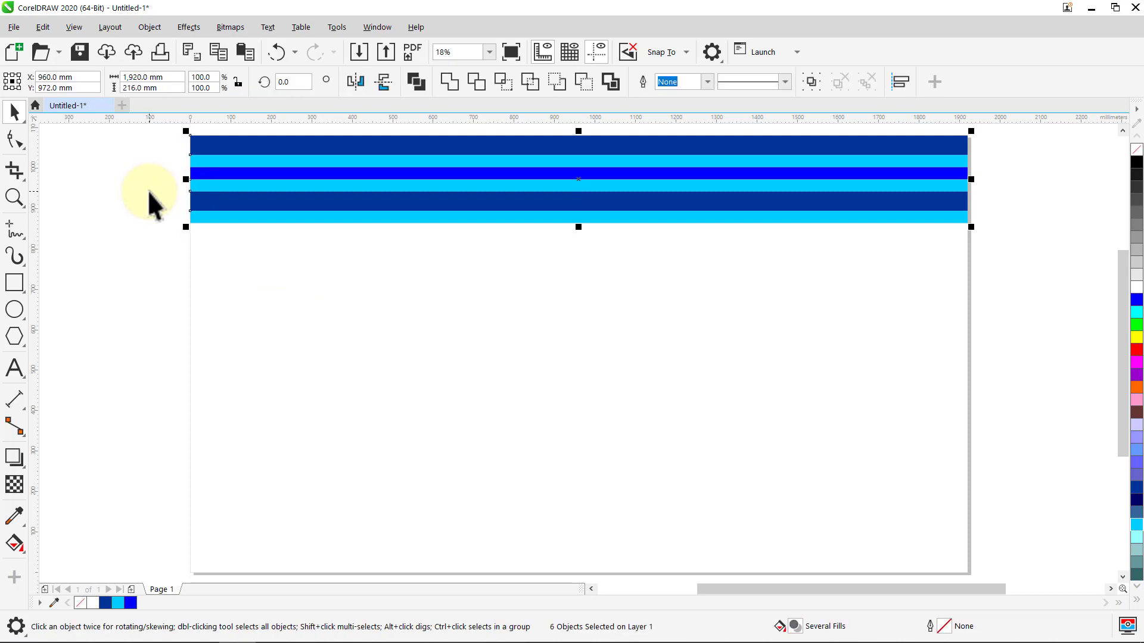
{"action": "left_click", "coordinate": [811, 82]}
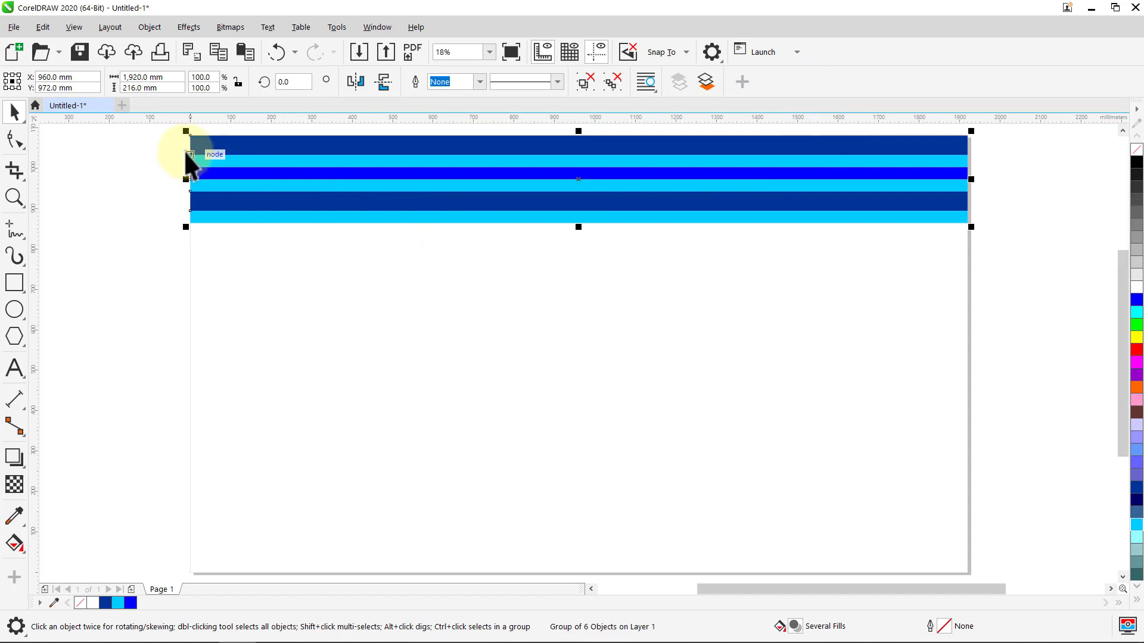
{"action": "left_click_drag", "start_coordinate": [190, 136], "coordinate": [187, 223]}
{"action": "right_click", "coordinate": [187, 222]}
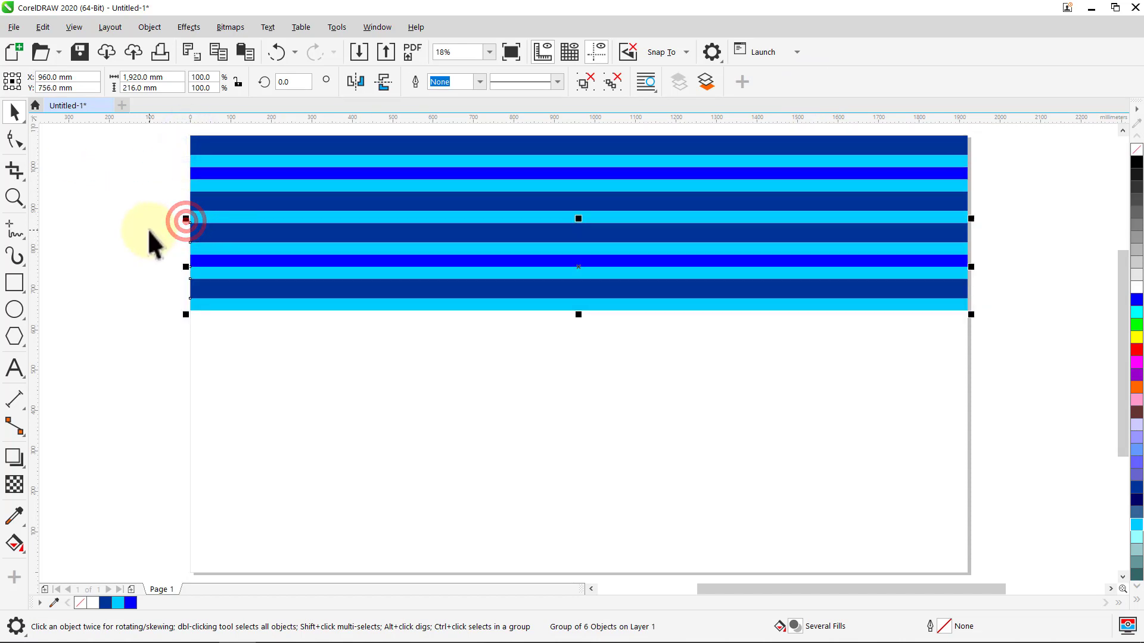
- Duplicate the copied stripe group three more times at the same spacing so the stripes cover the page down to its lower edge
{"action": "key", "text": "ctrl+d"}
{"action": "key", "text": "ctrl+d"}
{"action": "key", "text": "ctrl+d"}
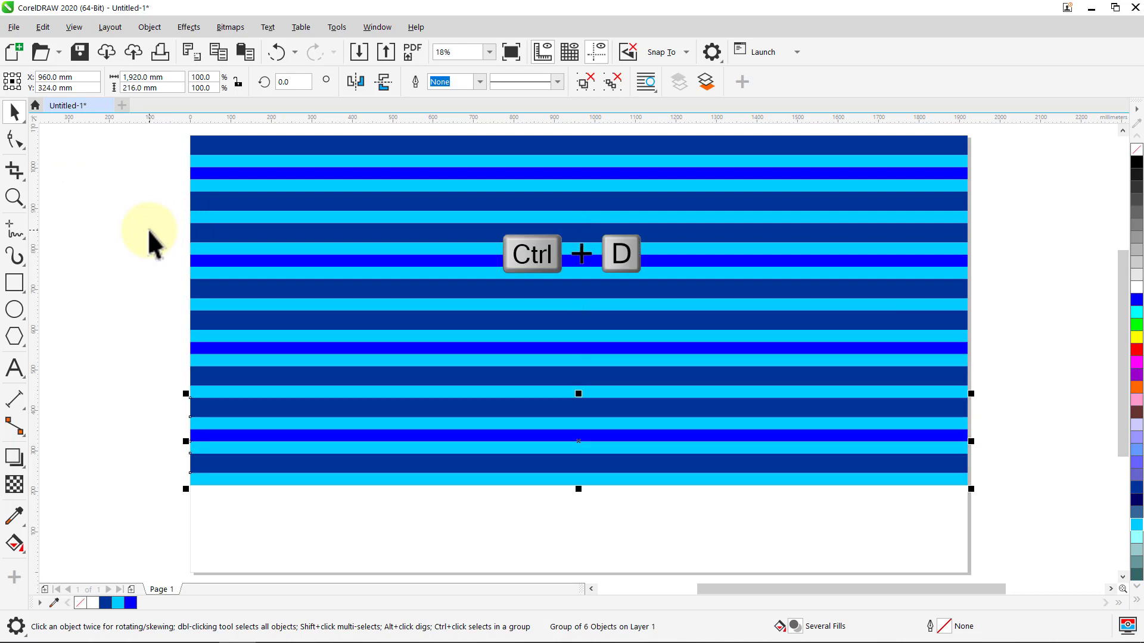
{"action": "left_click", "coordinate": [149, 230]}
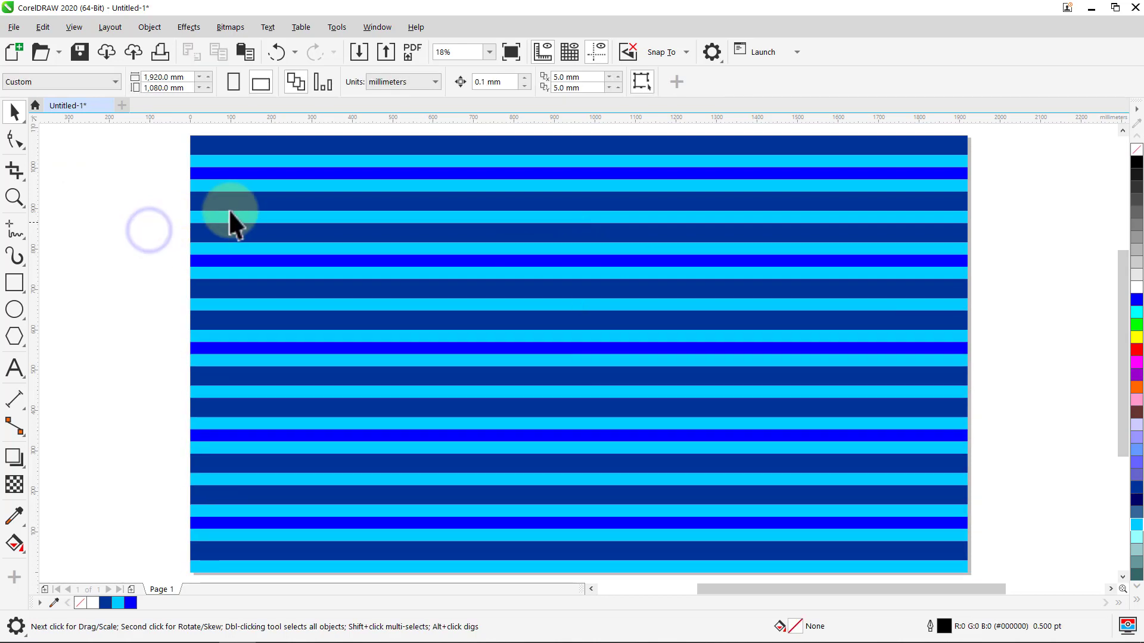
- Copy and paste the topmost horizontal stripe group, and rotate the pasted group 90 degrees
{"action": "left_click", "coordinate": [249, 151]}
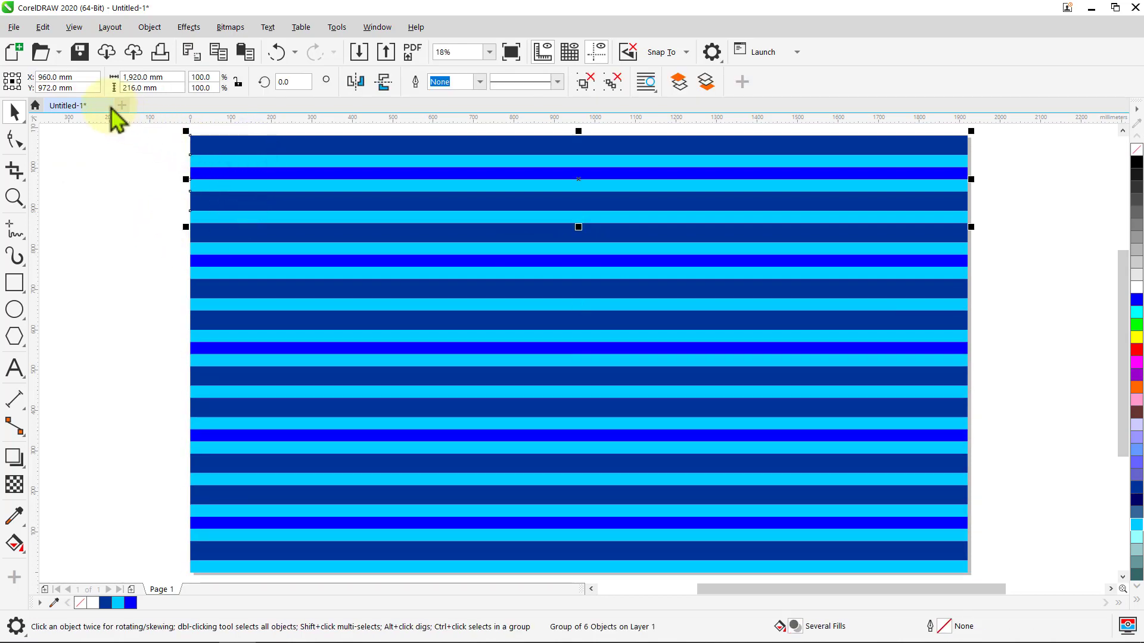
{"action": "left_click", "coordinate": [43, 27]}
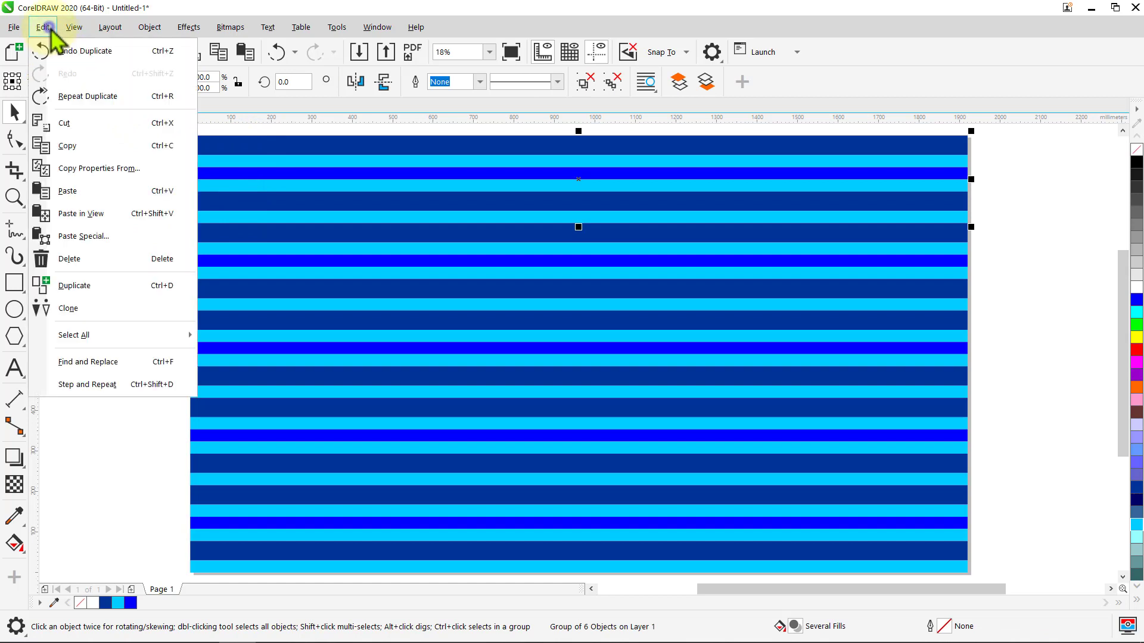
{"action": "left_click", "coordinate": [84, 149]}
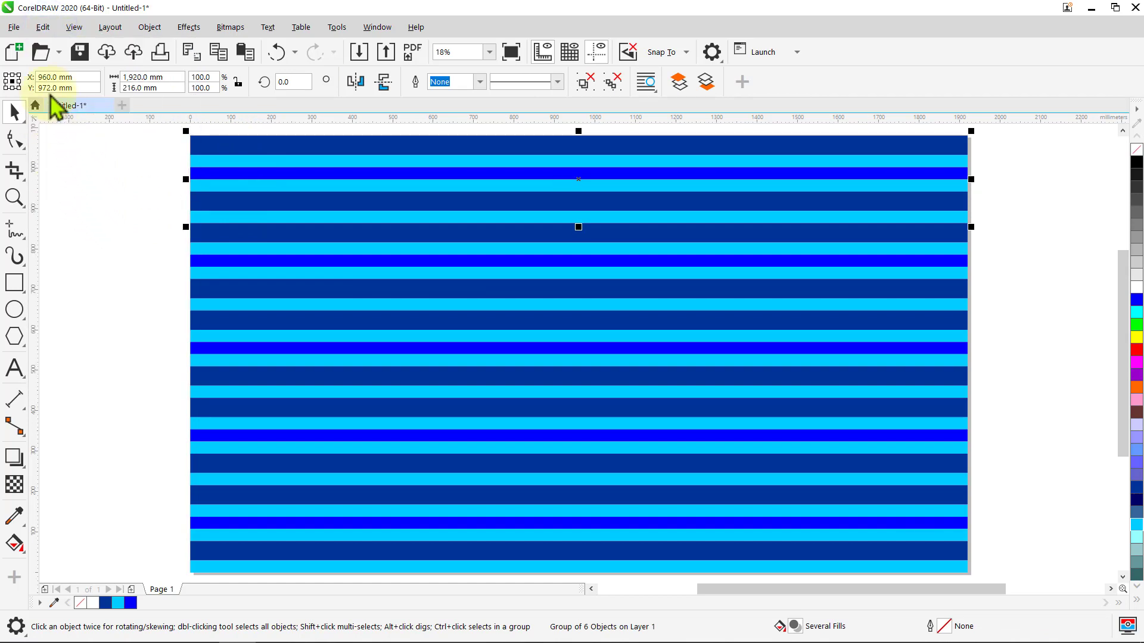
{"action": "left_click", "coordinate": [43, 28]}
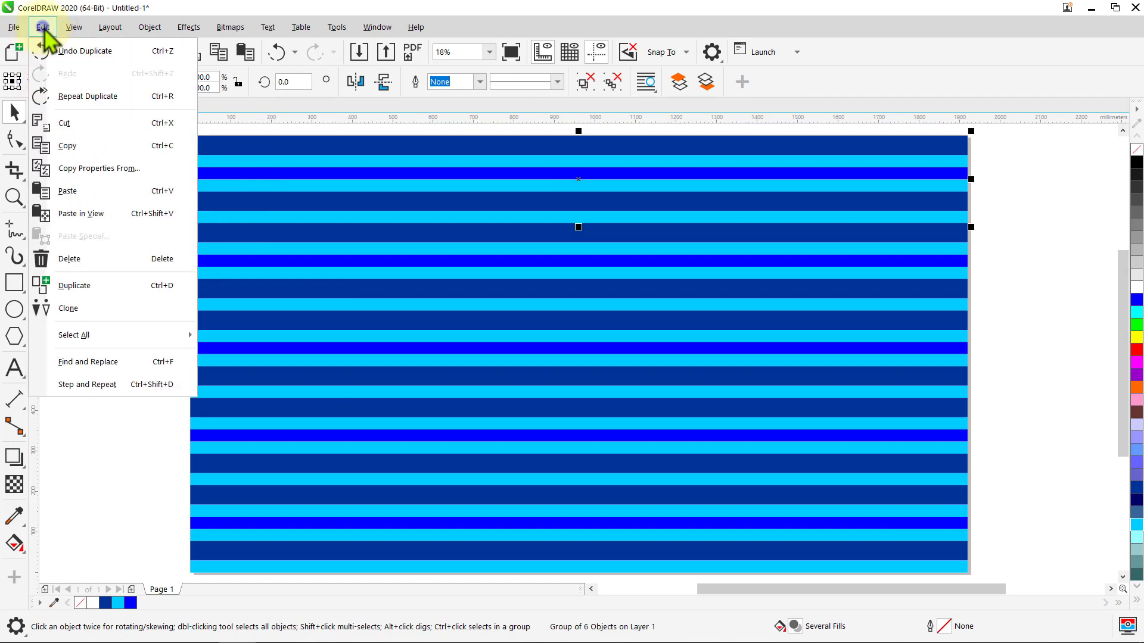
{"action": "left_click", "coordinate": [90, 196]}
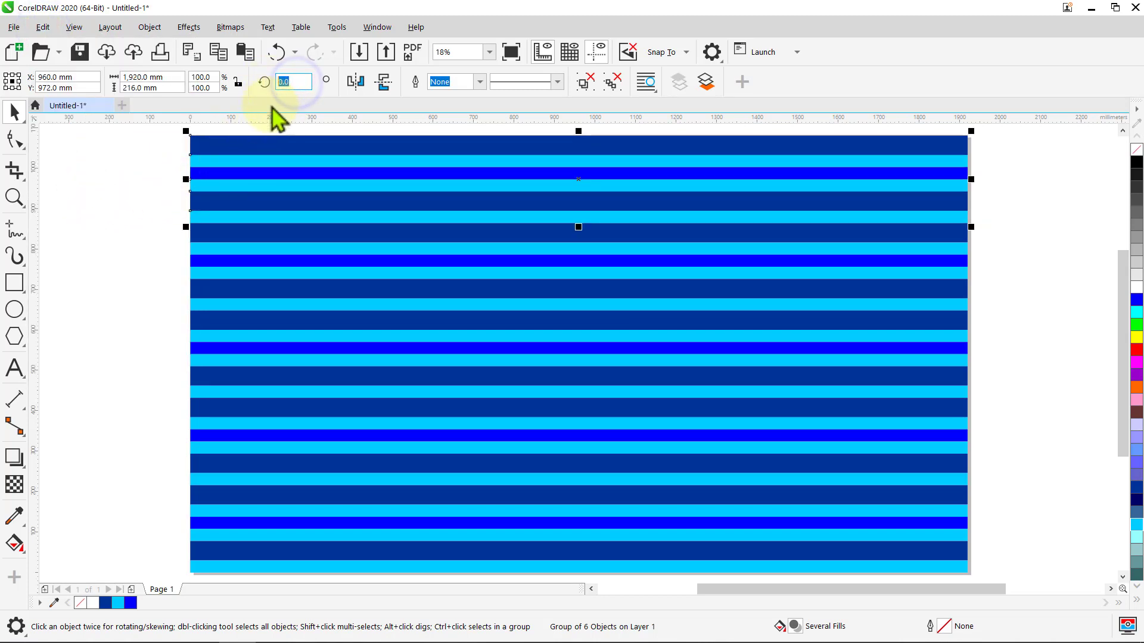
{"action": "key", "text": "Return"}
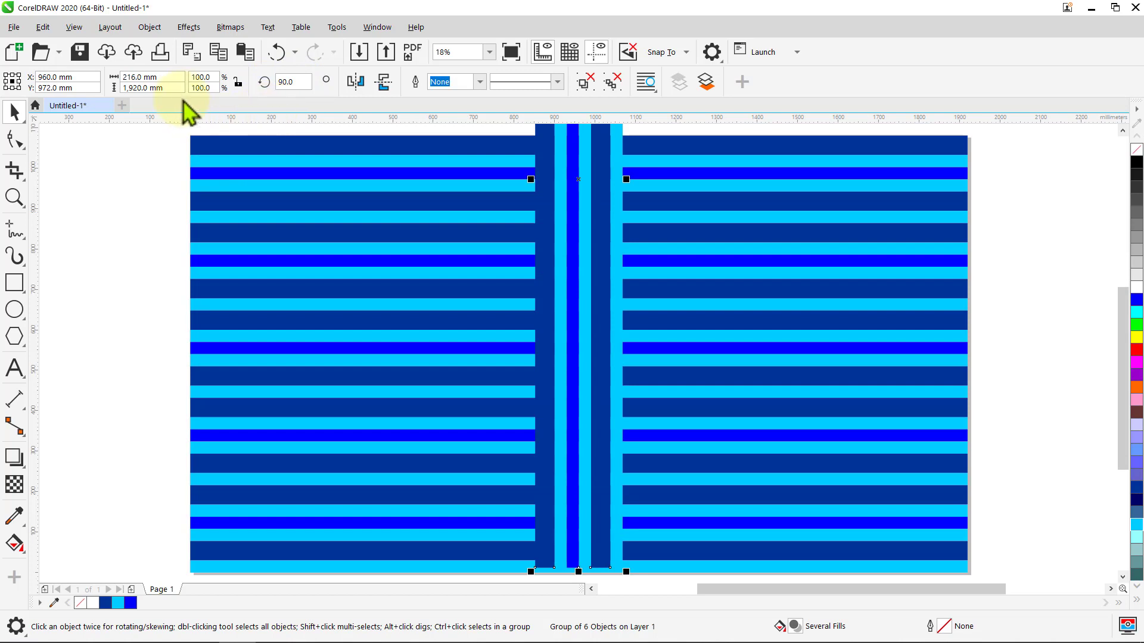
- Set the rotated stripe group's height to 1,080 mm and snap it to the page's upper-left corner
{"action": "triple_click", "coordinate": [171, 87]}
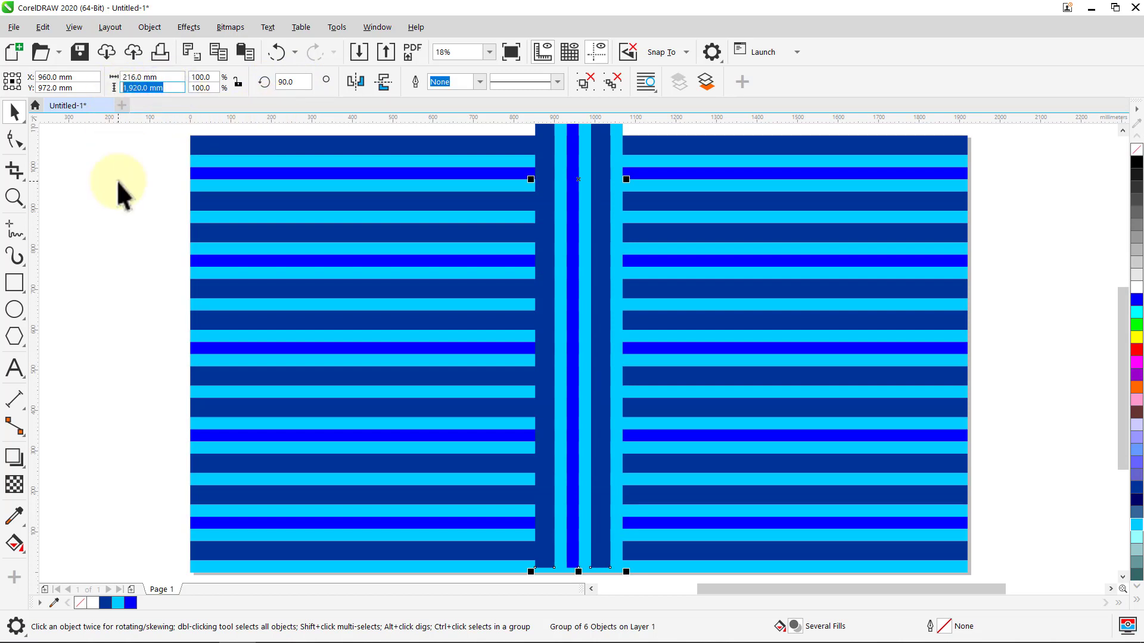
{"action": "type", "text": "1,080"}
{"action": "key", "text": "Return"}
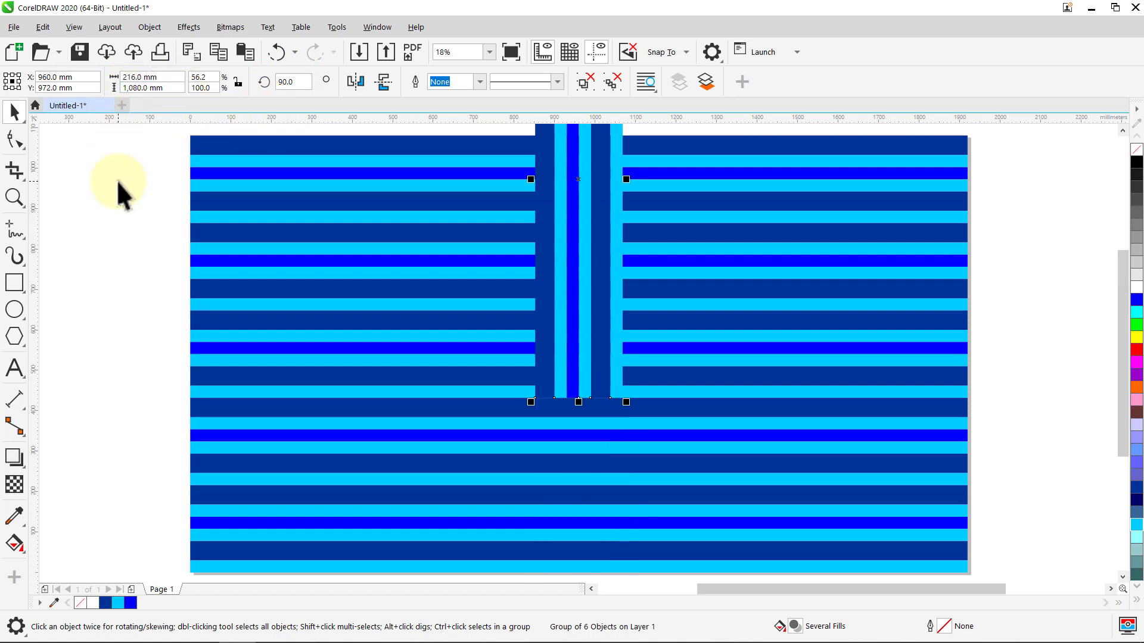
{"action": "left_click_drag", "start_coordinate": [562, 143], "coordinate": [474, 386]}
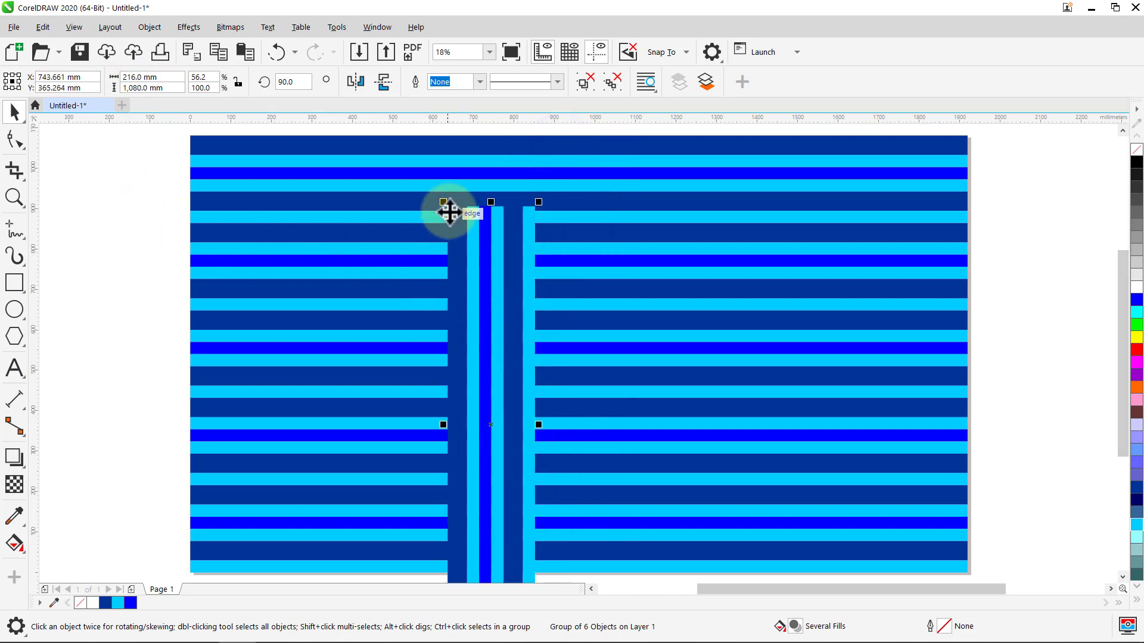
{"action": "left_click_drag", "start_coordinate": [447, 207], "coordinate": [180, 149]}
{"action": "left_click", "coordinate": [121, 174]}
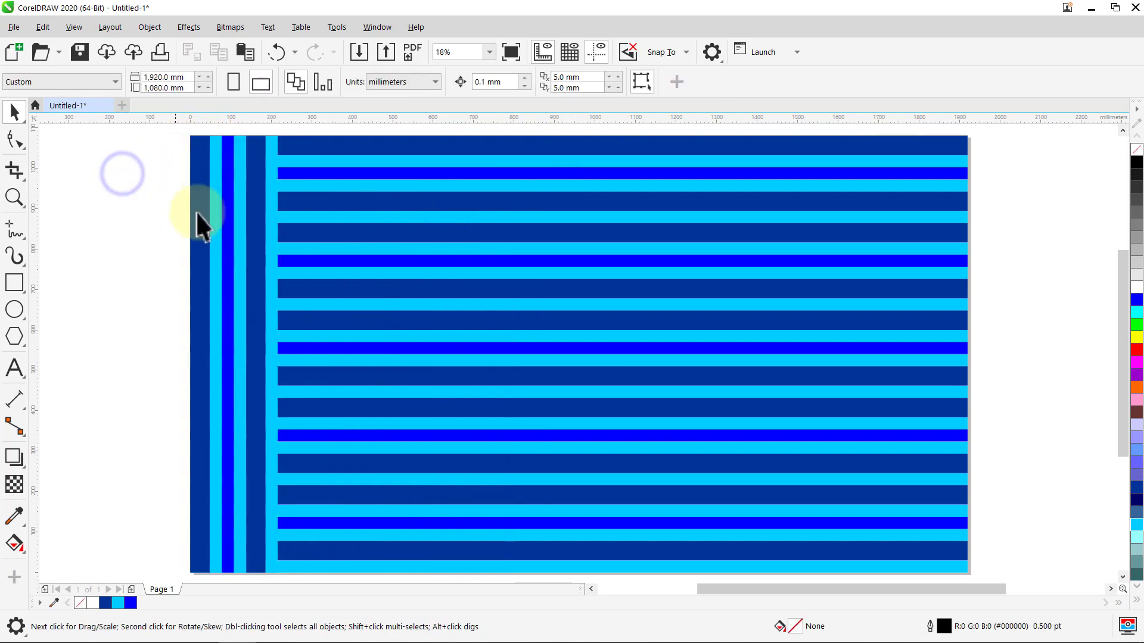
- Group the five horizontal stripe groups into one object, leaving out the vertical group
{"action": "left_click", "coordinate": [896, 155]}
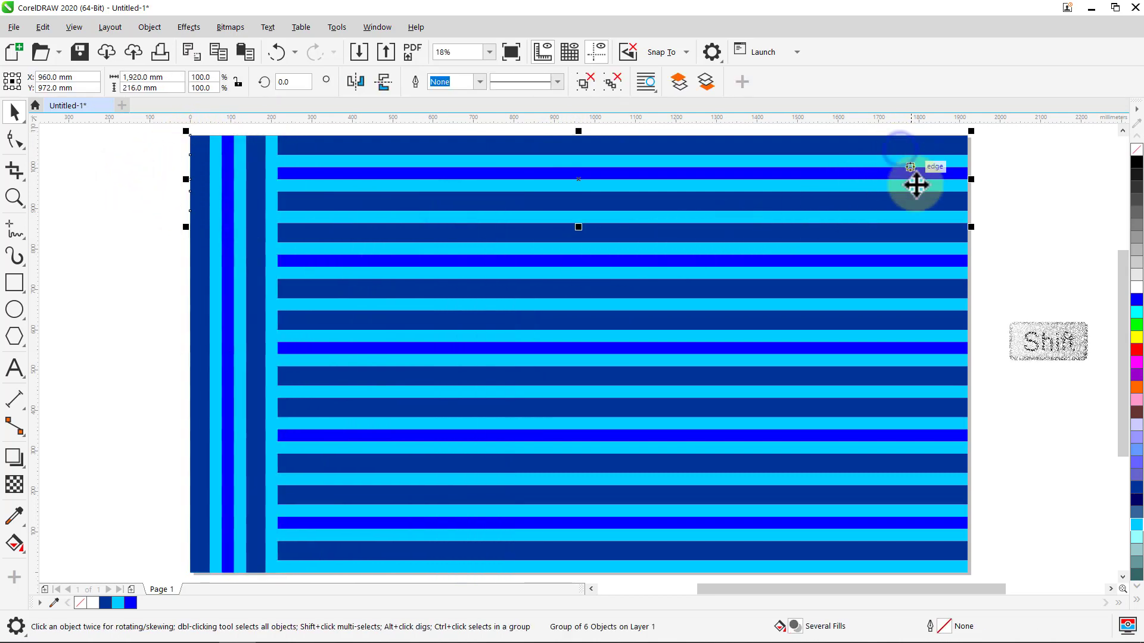
{"action": "left_click", "coordinate": [938, 261], "text": "shift"}
{"action": "left_click", "coordinate": [938, 344], "text": "shift"}
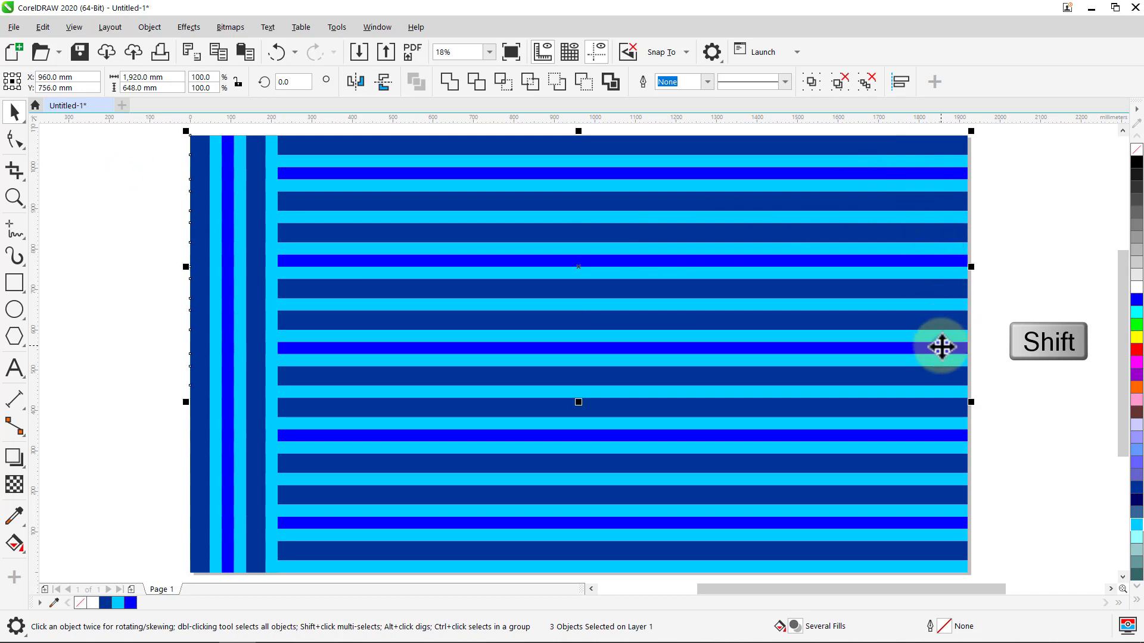
{"action": "left_click", "coordinate": [944, 430], "text": "shift"}
{"action": "left_click", "coordinate": [936, 524], "text": "shift"}
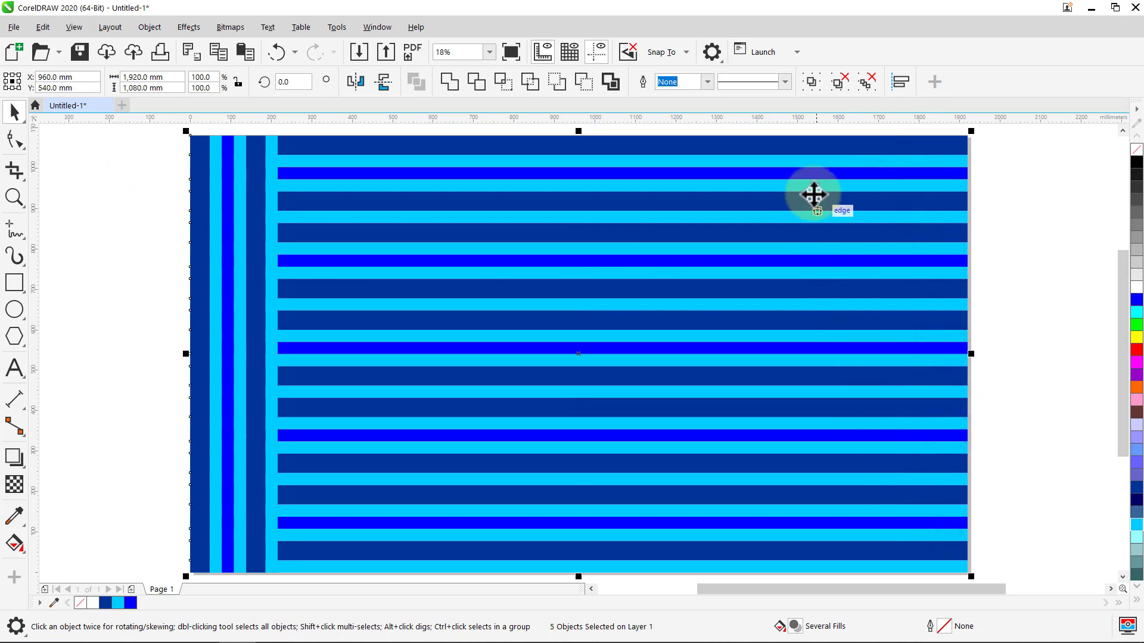
{"action": "left_click", "coordinate": [811, 83]}
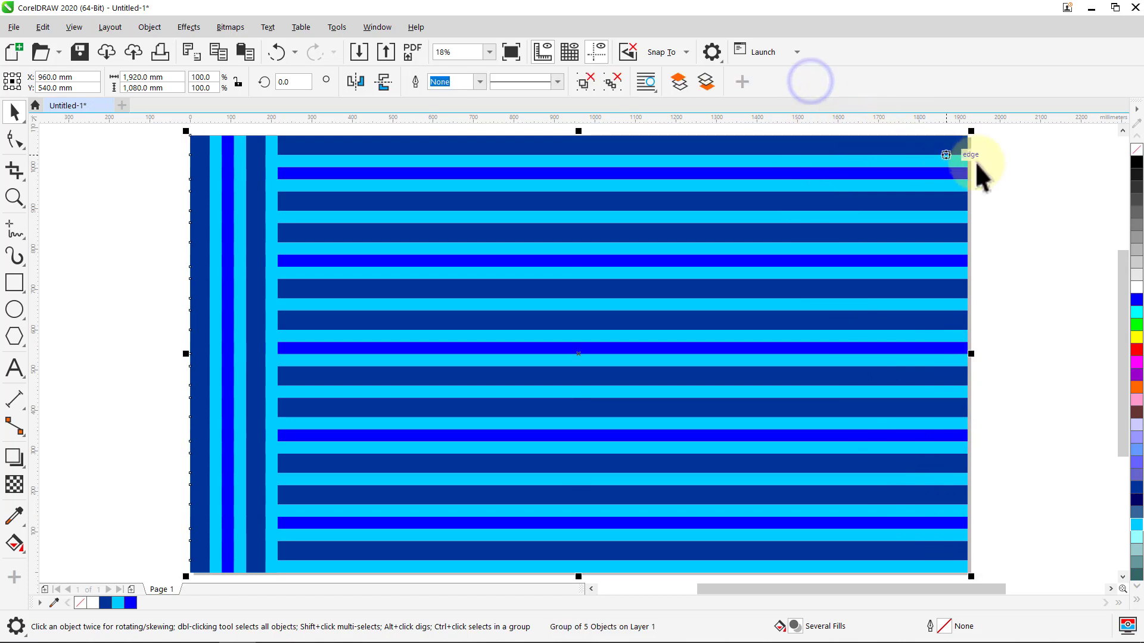
{"action": "left_click", "coordinate": [1012, 162]}
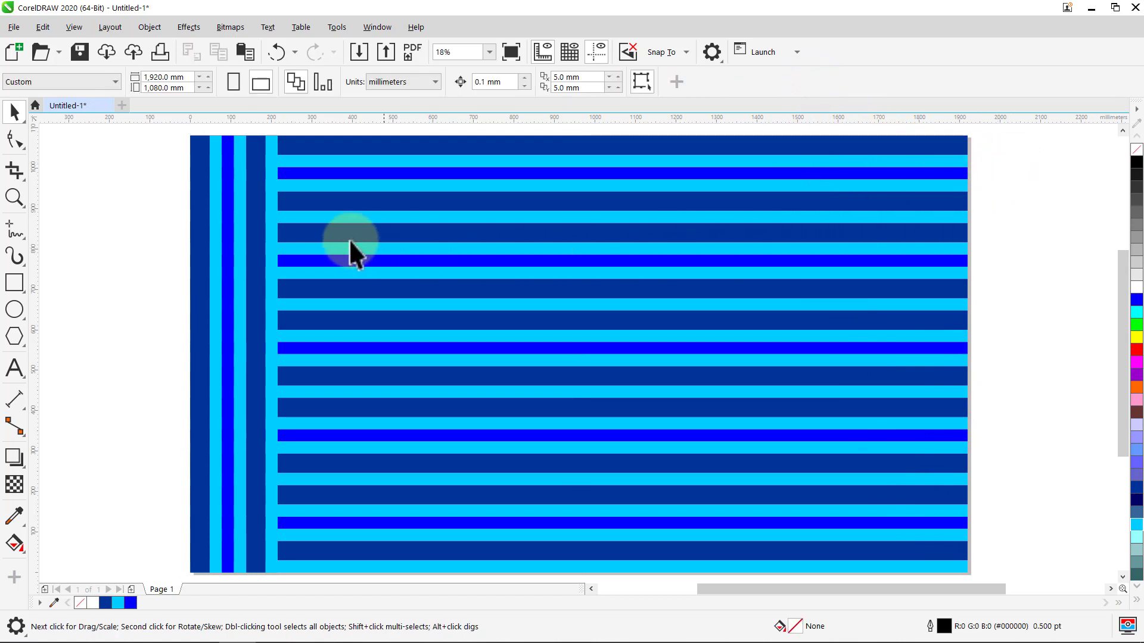
- Snap a copy of the vertical stripe group directly against the right side of the original
{"action": "left_click", "coordinate": [235, 198]}
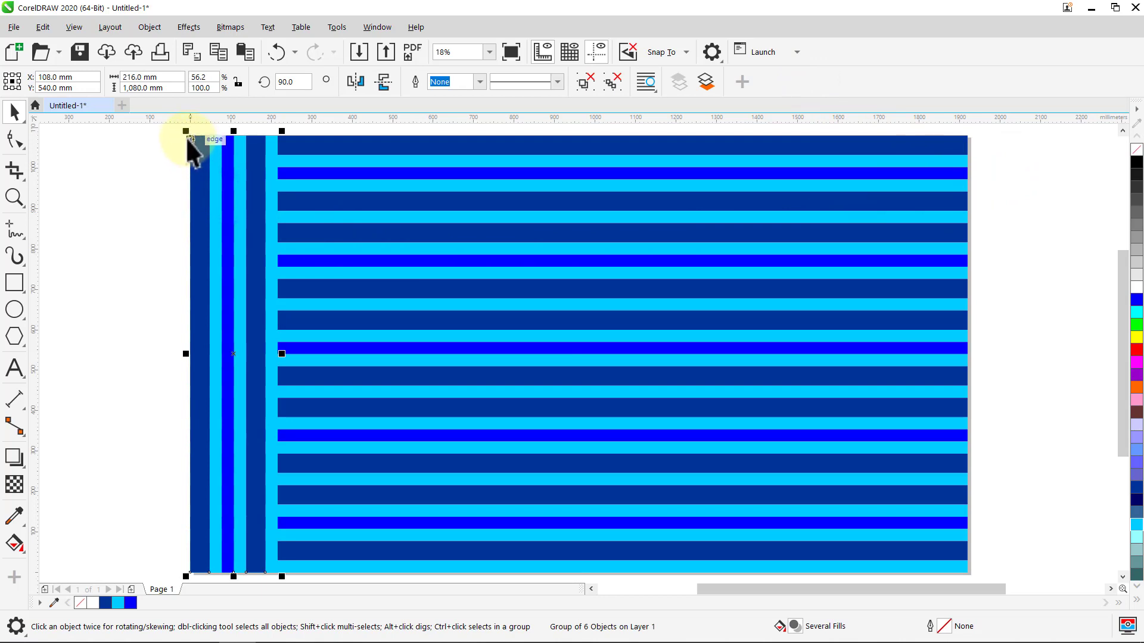
{"action": "left_click_drag", "start_coordinate": [189, 136], "coordinate": [276, 135]}
{"action": "right_click", "coordinate": [278, 137]}
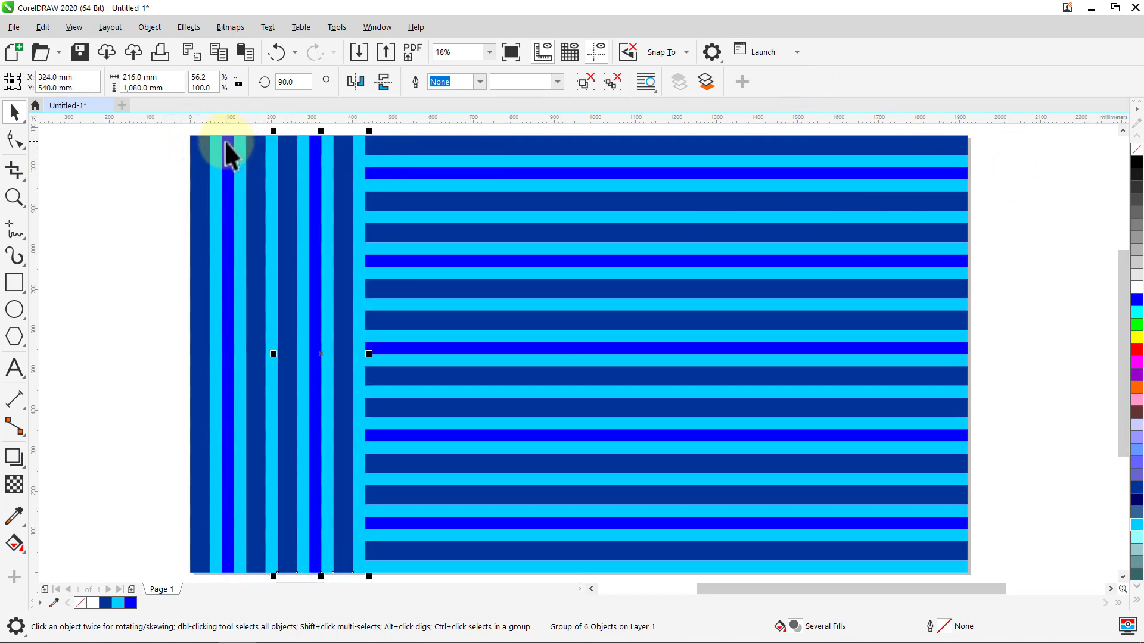
- Duplicate the copied vertical stripe group seven more times at the same spacing to cover the page width
{"action": "key", "text": "ctrl+d"}
{"action": "key", "text": "ctrl+d"}
{"action": "key", "text": "ctrl+d"}
{"action": "key", "text": "ctrl+d"}
{"action": "key", "text": "ctrl+d"}
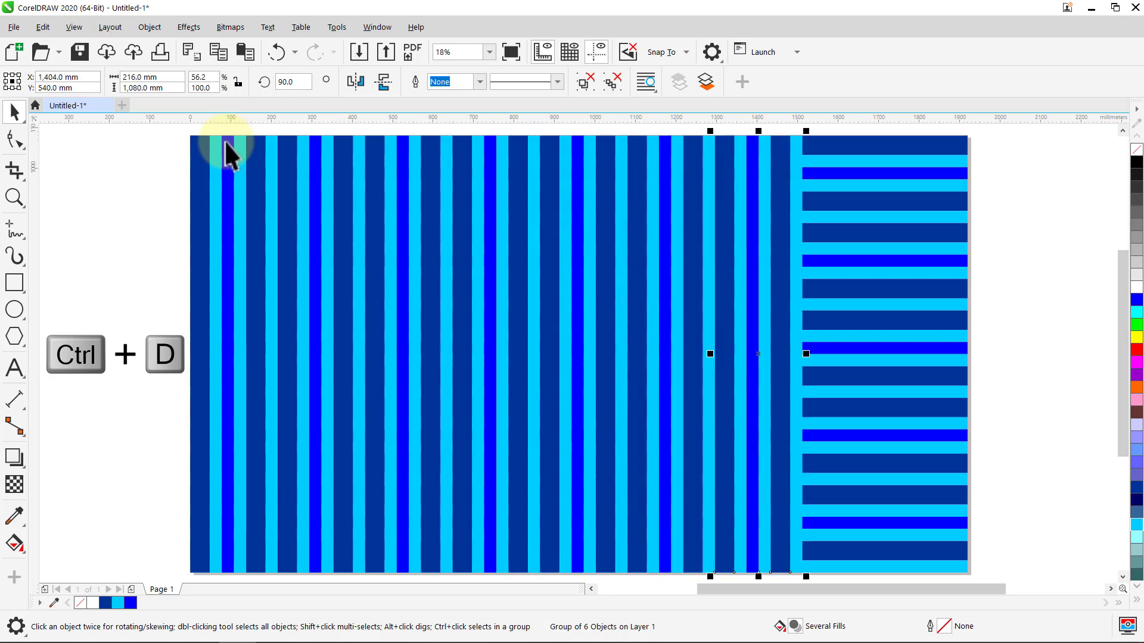
{"action": "key", "text": "ctrl+d"}
{"action": "key", "text": "ctrl+d"}
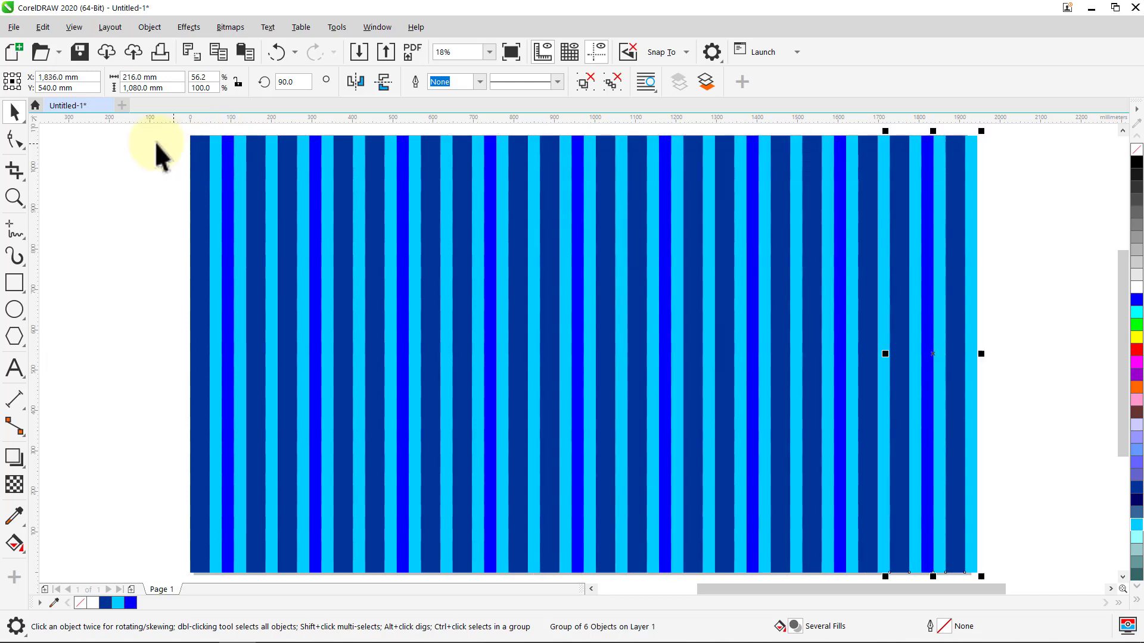
{"action": "left_click", "coordinate": [137, 143]}
- Select all nine vertical stripe groups and set their combined width to 1,920 mm
{"action": "left_click", "coordinate": [202, 176]}
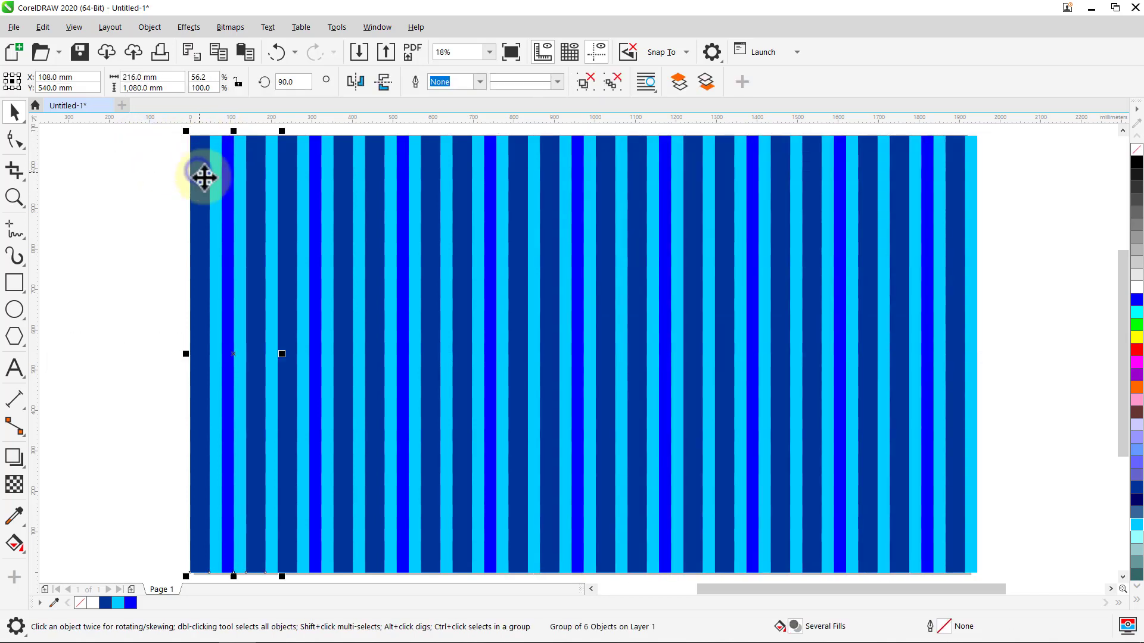
{"action": "left_click", "coordinate": [307, 166], "text": "shift"}
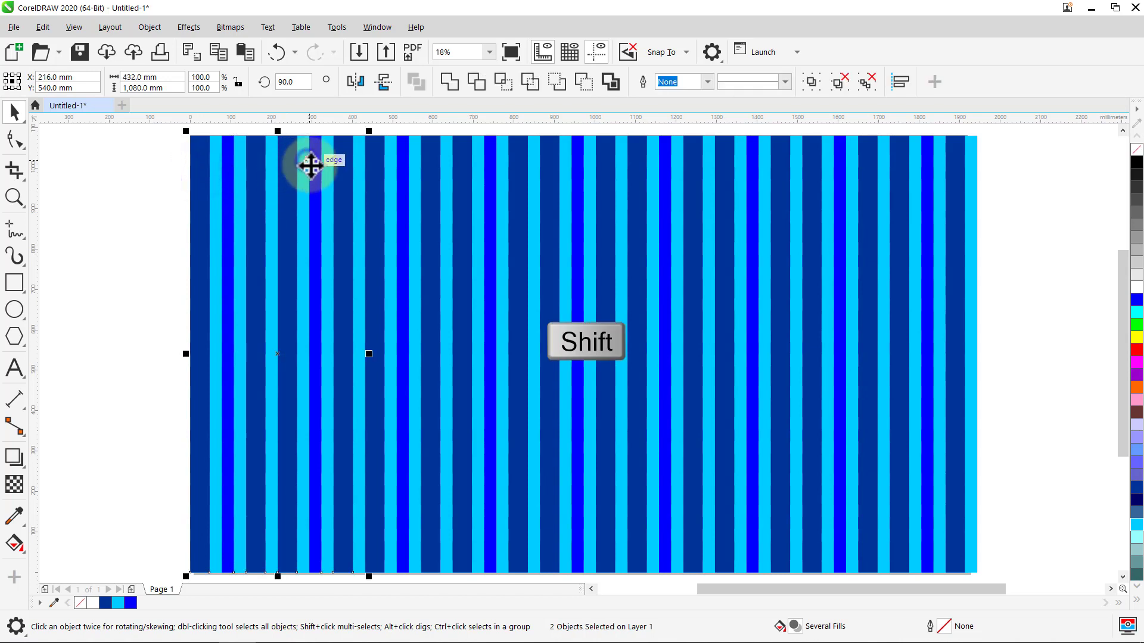
{"action": "left_click", "coordinate": [396, 178], "text": "shift"}
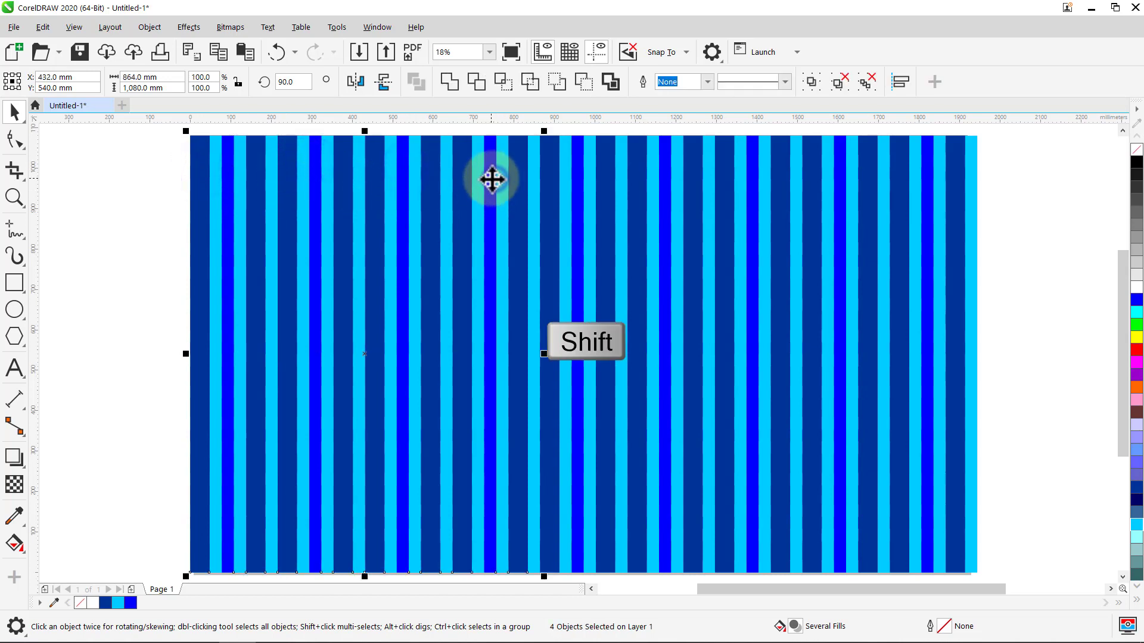
{"action": "left_click", "coordinate": [591, 178], "text": "shift"}
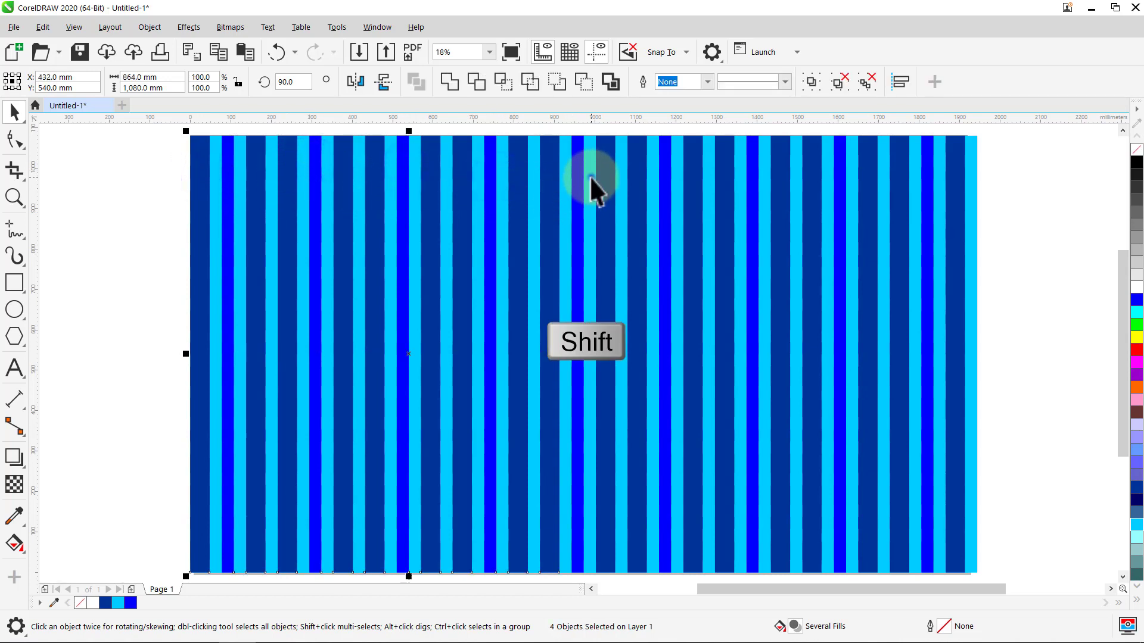
{"action": "left_click", "coordinate": [673, 181], "text": "shift"}
{"action": "left_click", "coordinate": [770, 178], "text": "shift"}
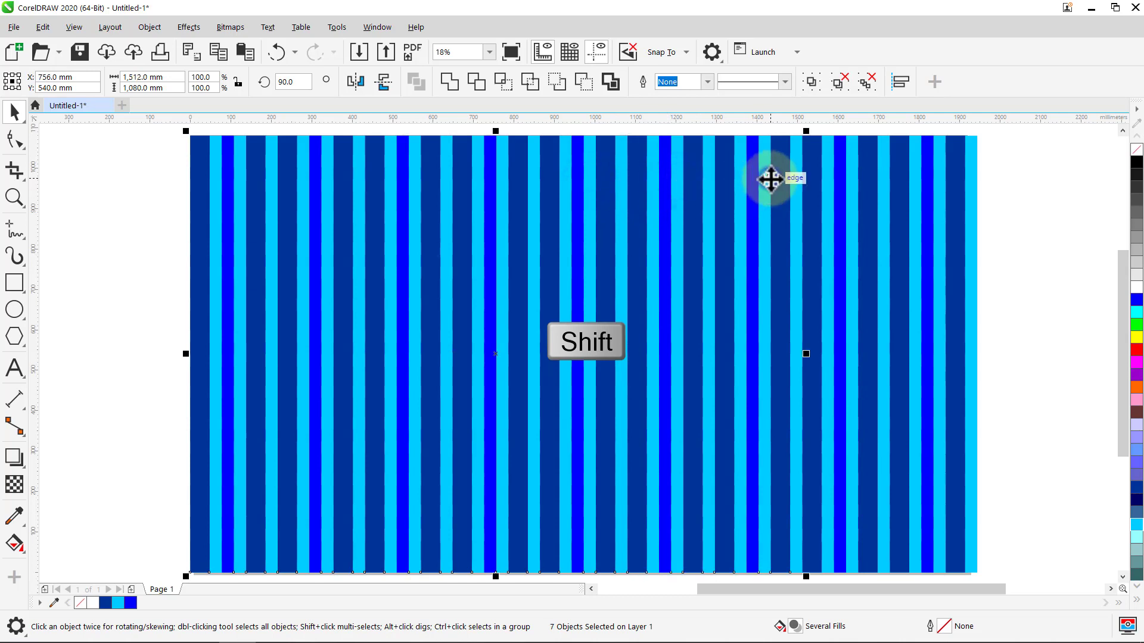
{"action": "left_click", "coordinate": [842, 179], "text": "shift"}
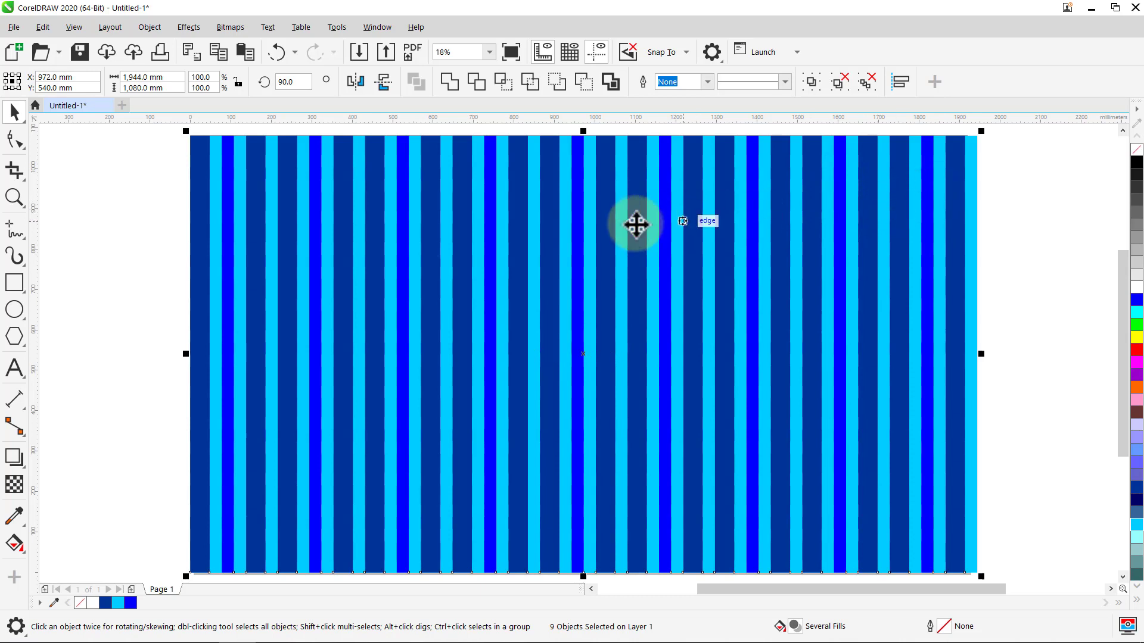
{"action": "triple_click", "coordinate": [174, 79]}
{"action": "type", "text": "1"}
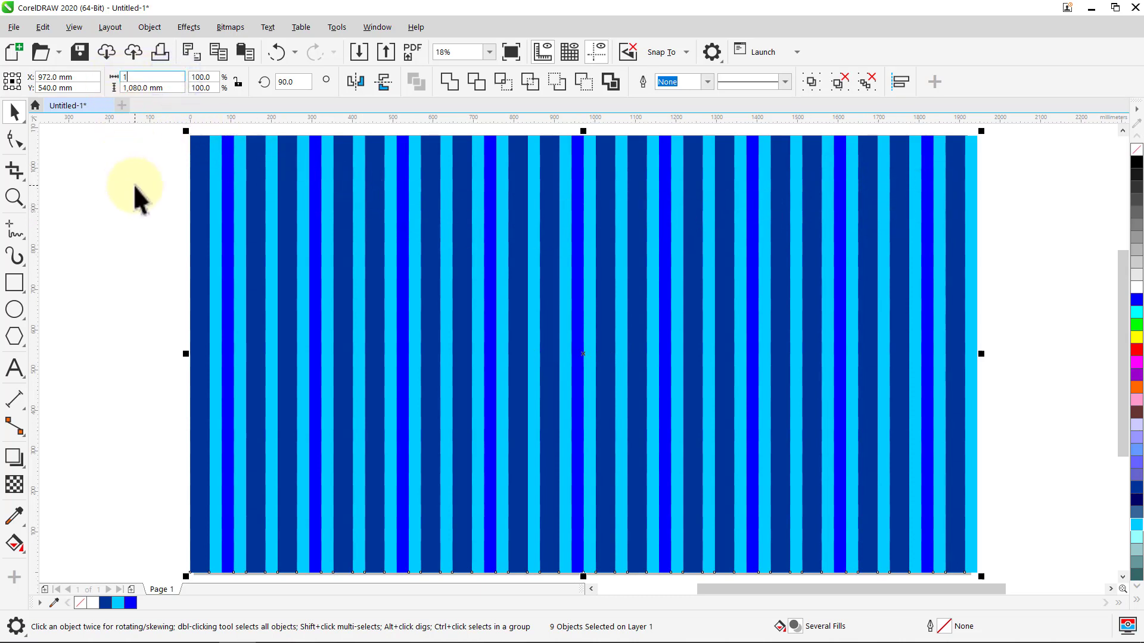
{"action": "type", "text": ",920"}
{"action": "key", "text": "Return"}
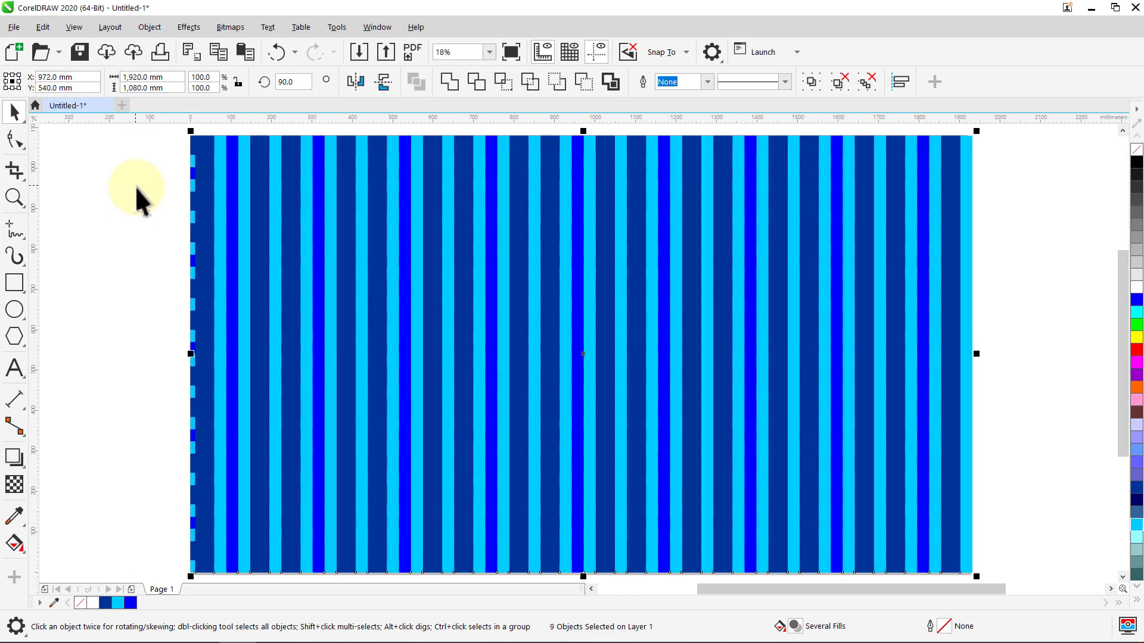
- Group the nine resized vertical stripe groups and center the result on the page
{"action": "left_click", "coordinate": [812, 83]}
{"action": "key", "text": "p"}
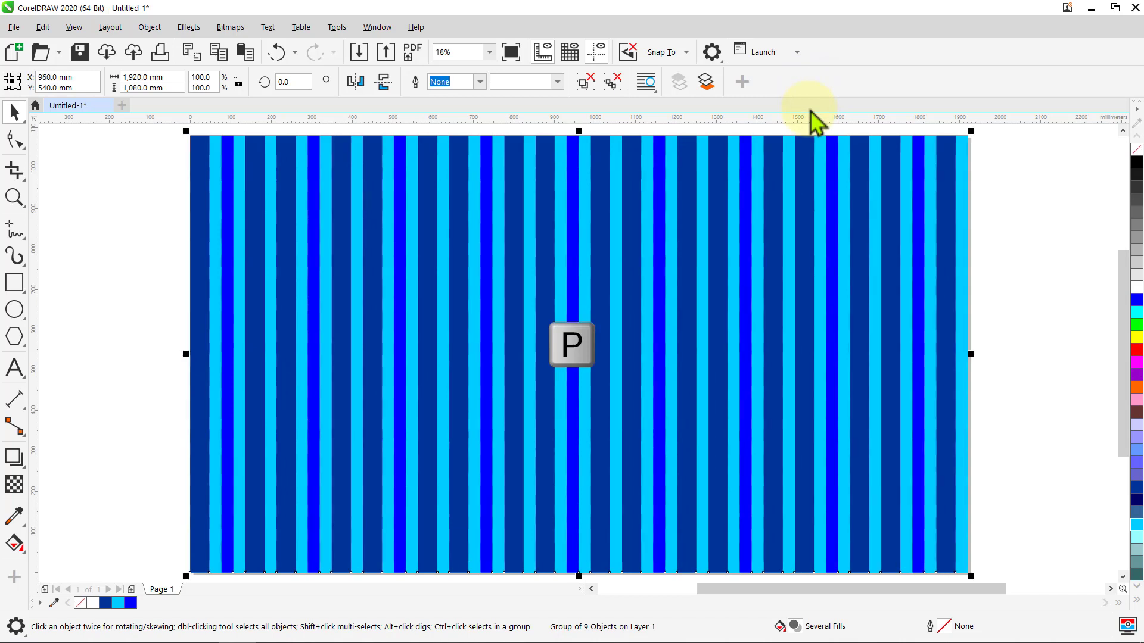
{"action": "left_click", "coordinate": [1093, 143]}
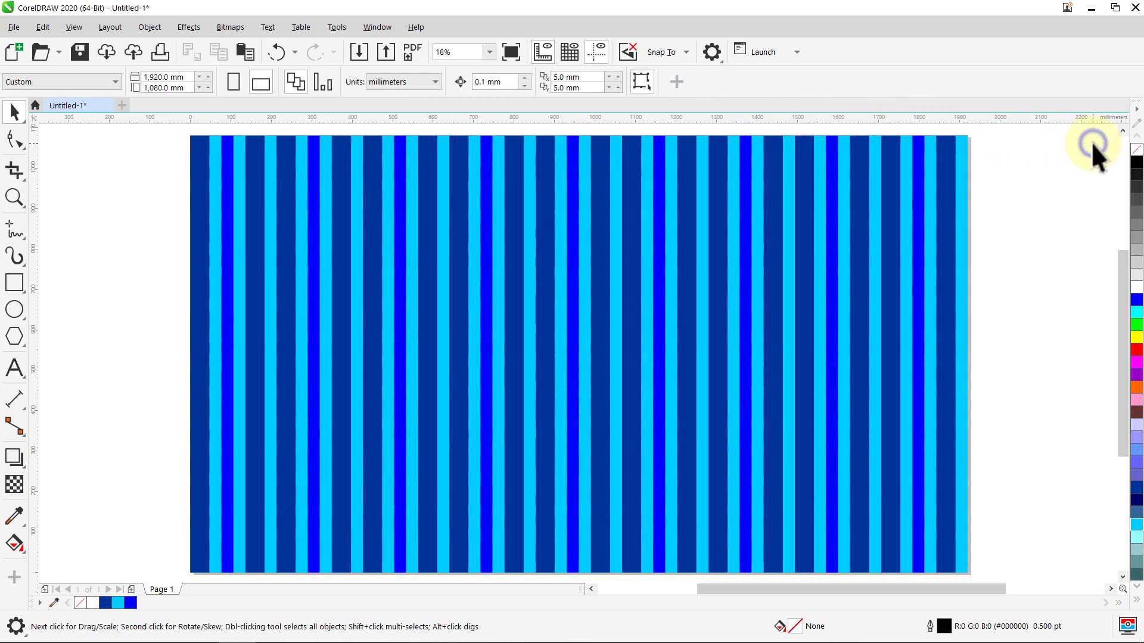
- Group the vertical and horizontal stripe sets together into one object
{"action": "key", "text": "ctrl+a"}
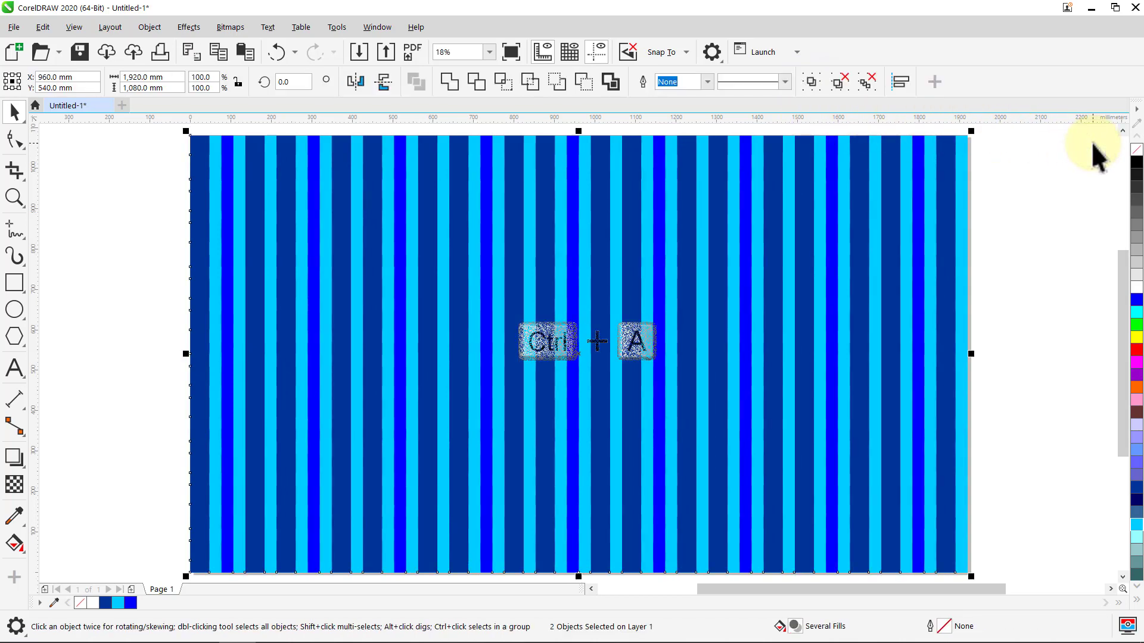
{"action": "key", "text": "ctrl+g"}
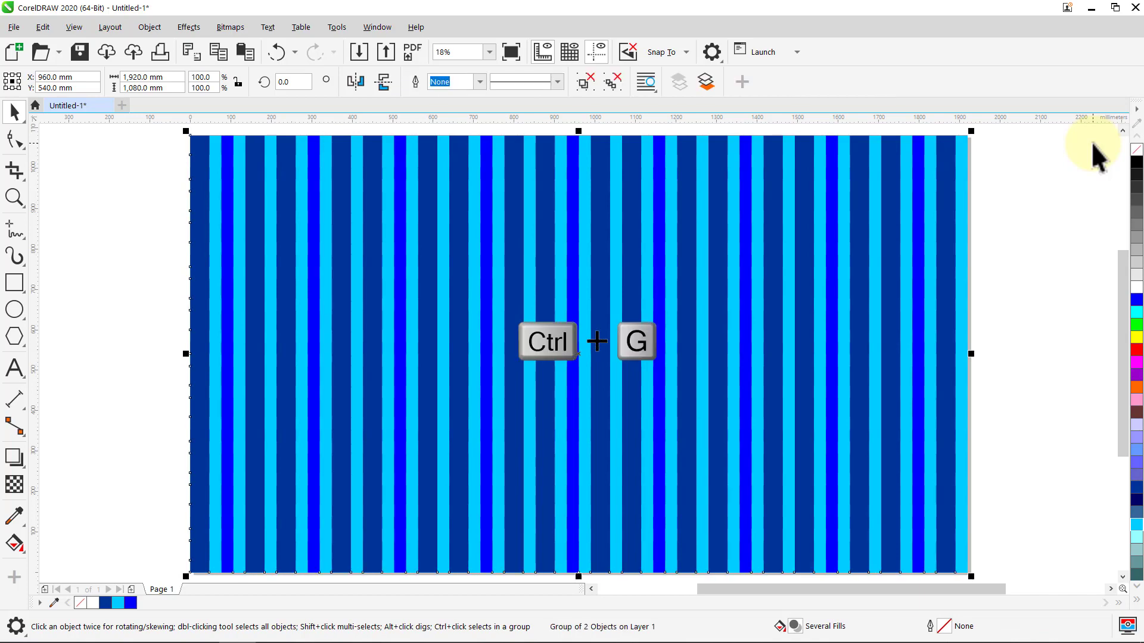
{"action": "left_click", "coordinate": [1093, 143]}
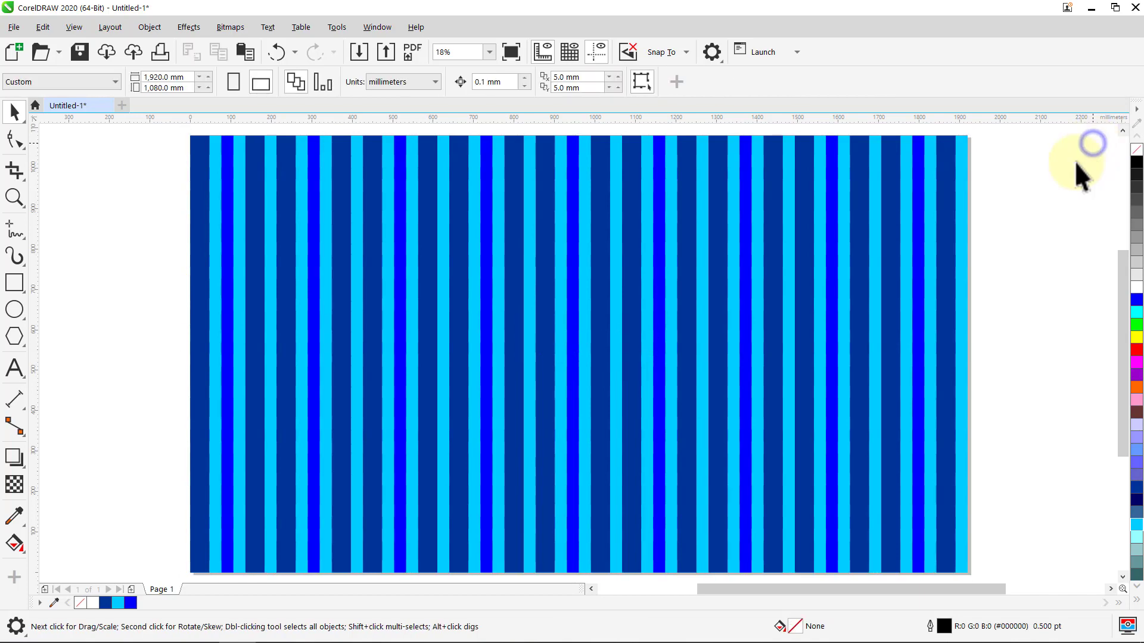
- Move the combined stripe group down and to the left, partly off the page
{"action": "left_click", "coordinate": [944, 225]}
{"action": "left_click_drag", "start_coordinate": [936, 240], "coordinate": [727, 269]}
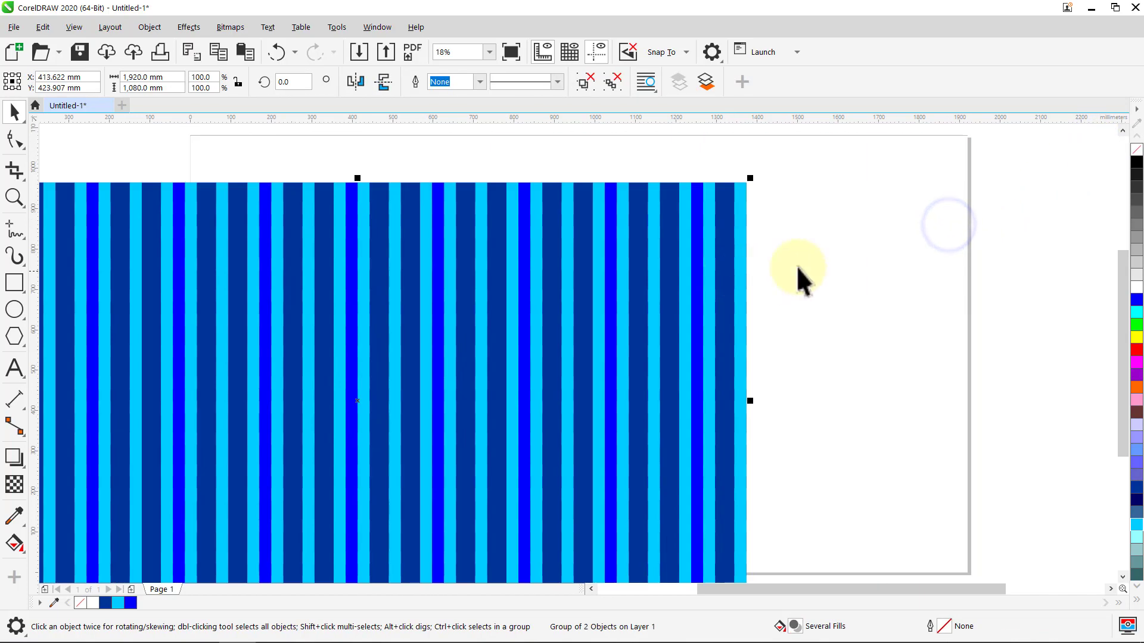
- Unlock the white background rectangle behind the combined stripe group
{"action": "left_click", "coordinate": [1093, 143]}
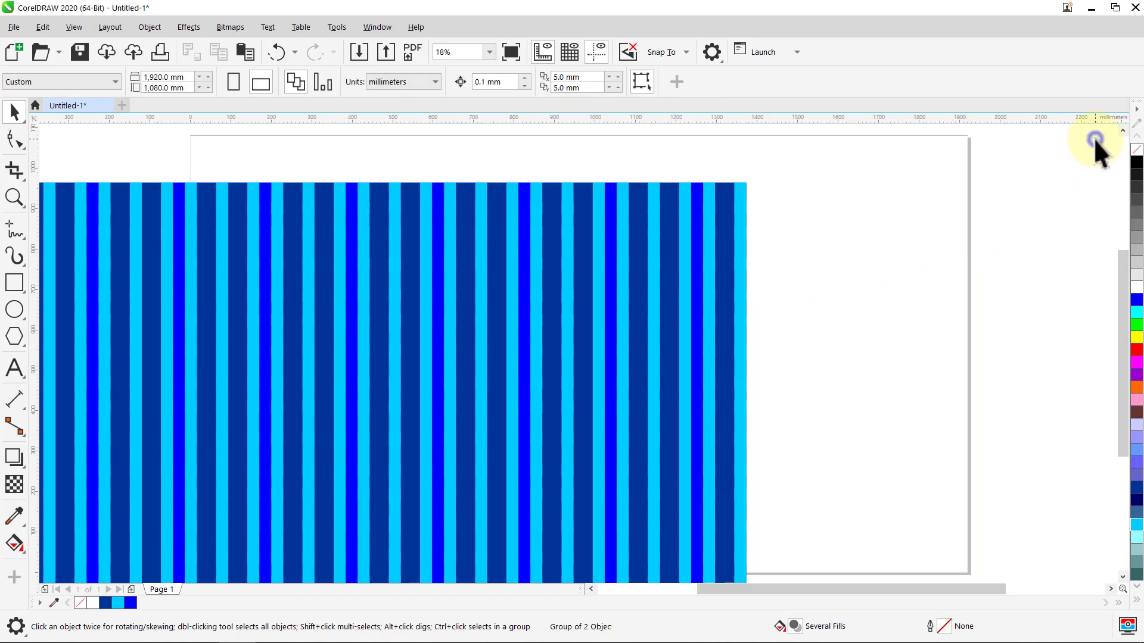
{"action": "left_click", "coordinate": [957, 173]}
{"action": "right_click", "coordinate": [956, 170]}
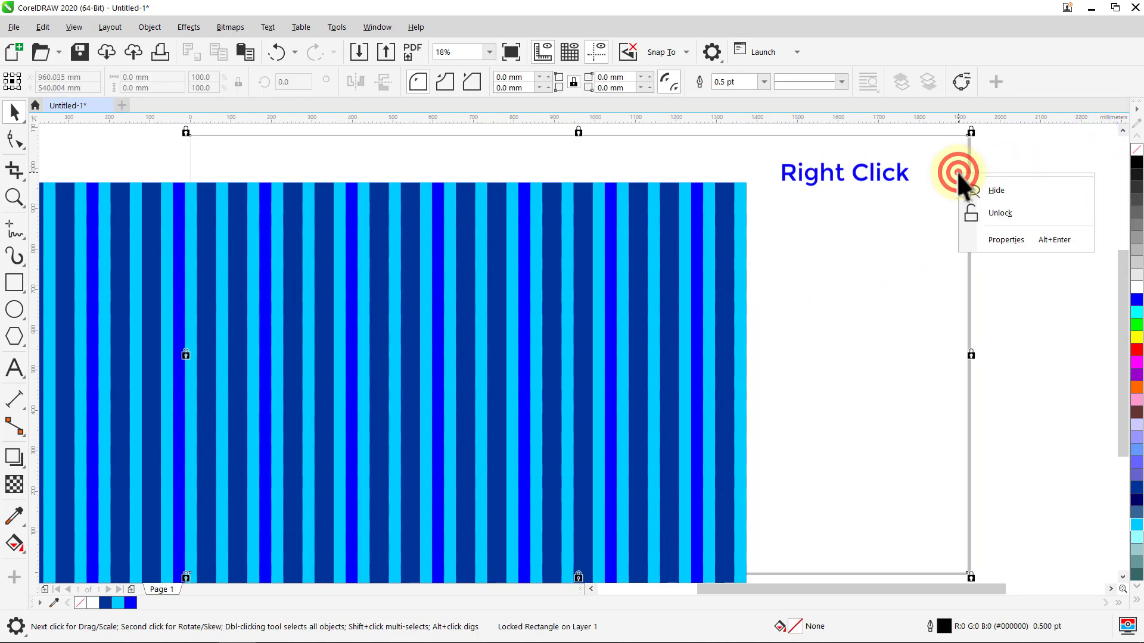
{"action": "left_click", "coordinate": [998, 213]}
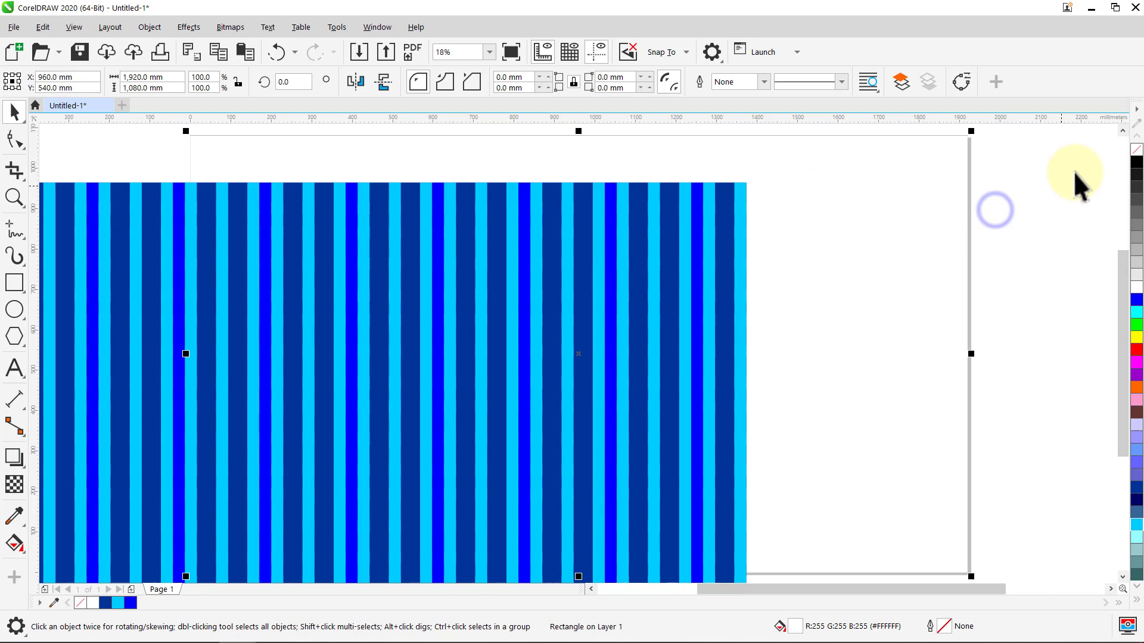
- Center the combined stripe group on the page over the background rectangle
{"action": "left_click", "coordinate": [1096, 148]}
{"action": "left_click", "coordinate": [730, 252]}
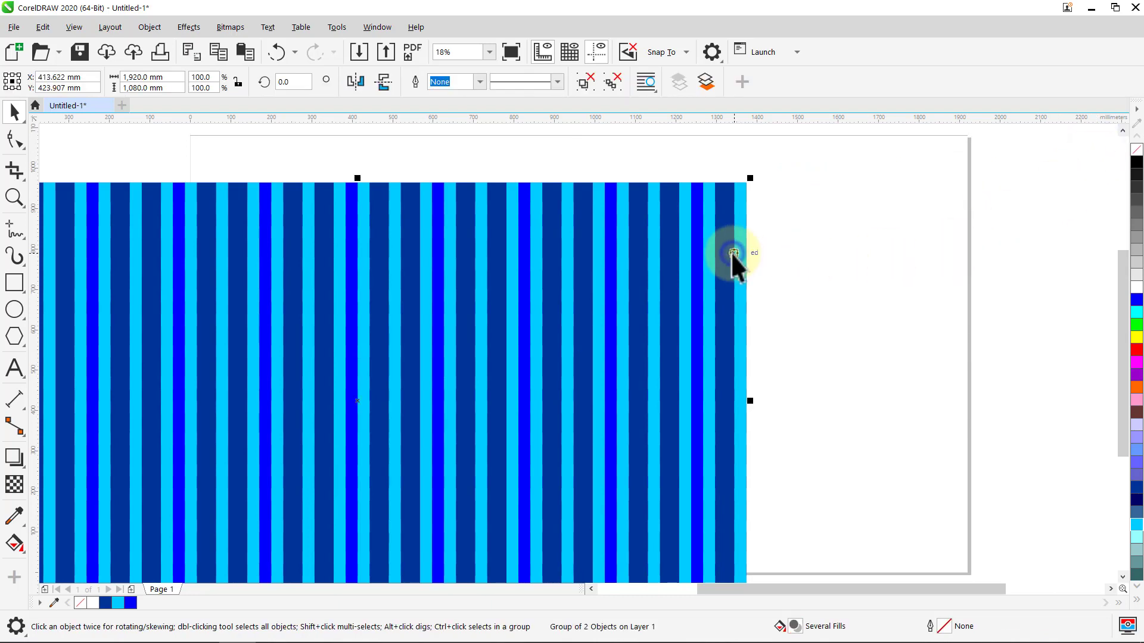
{"action": "key", "text": "p"}
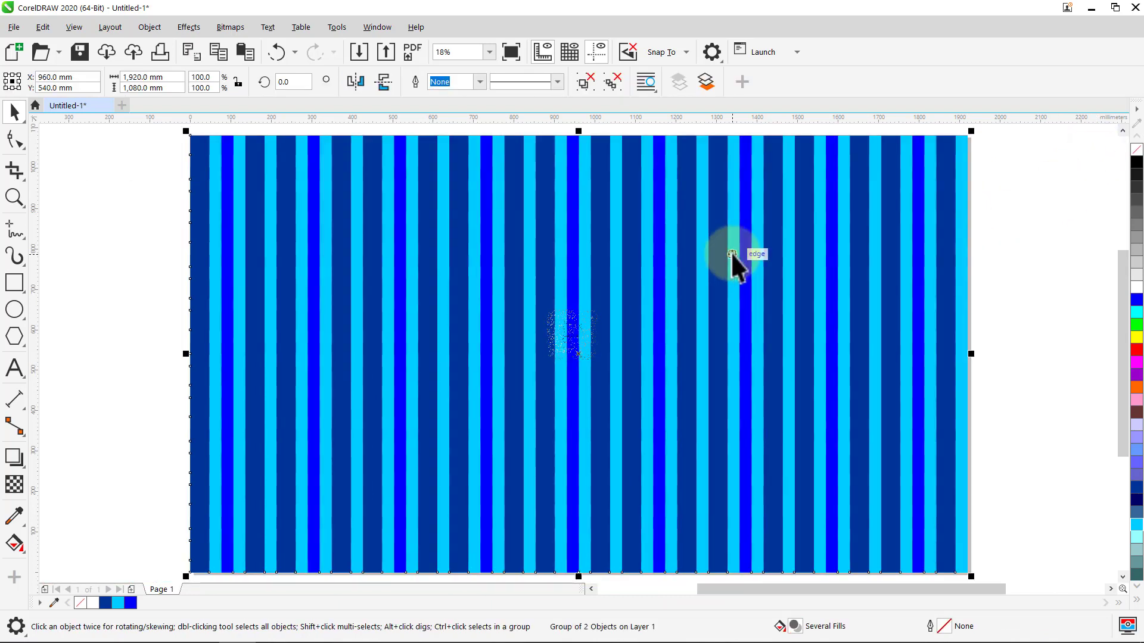
- Give the combined stripe group a uniform transparency of 50 with the Subtract merge mode
{"action": "left_click", "coordinate": [18, 484]}
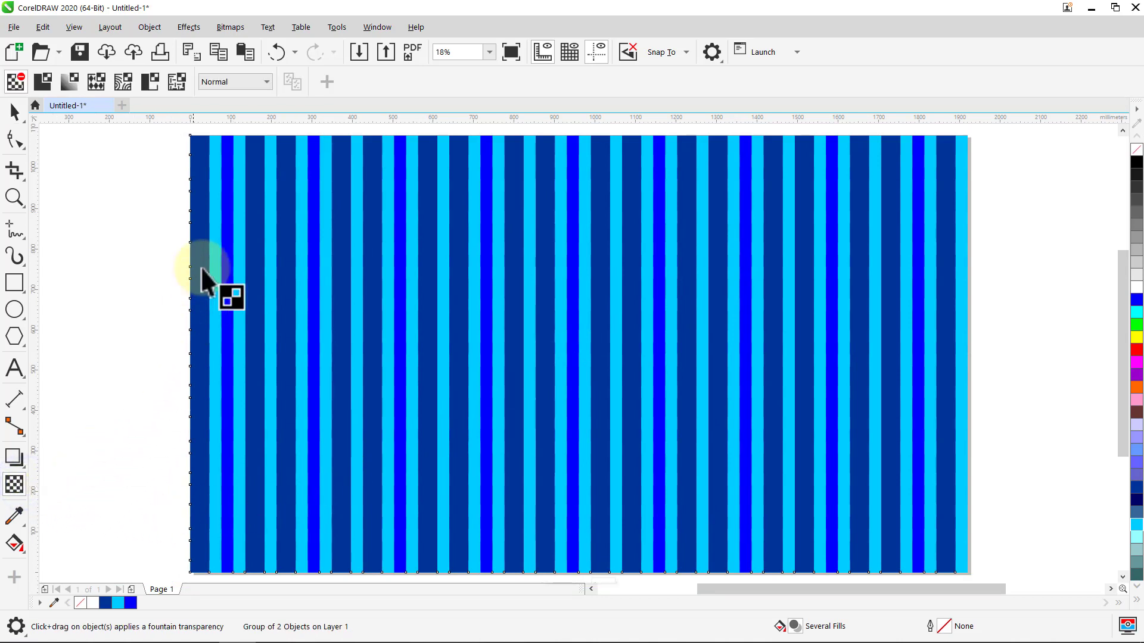
{"action": "left_click", "coordinate": [266, 83]}
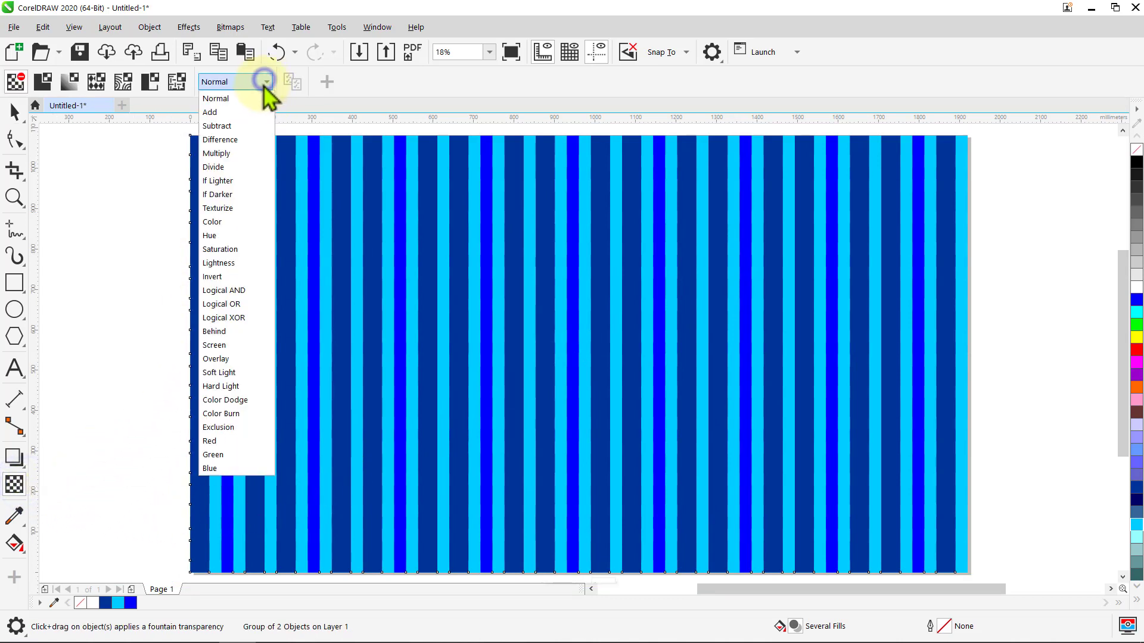
{"action": "left_click", "coordinate": [244, 127]}
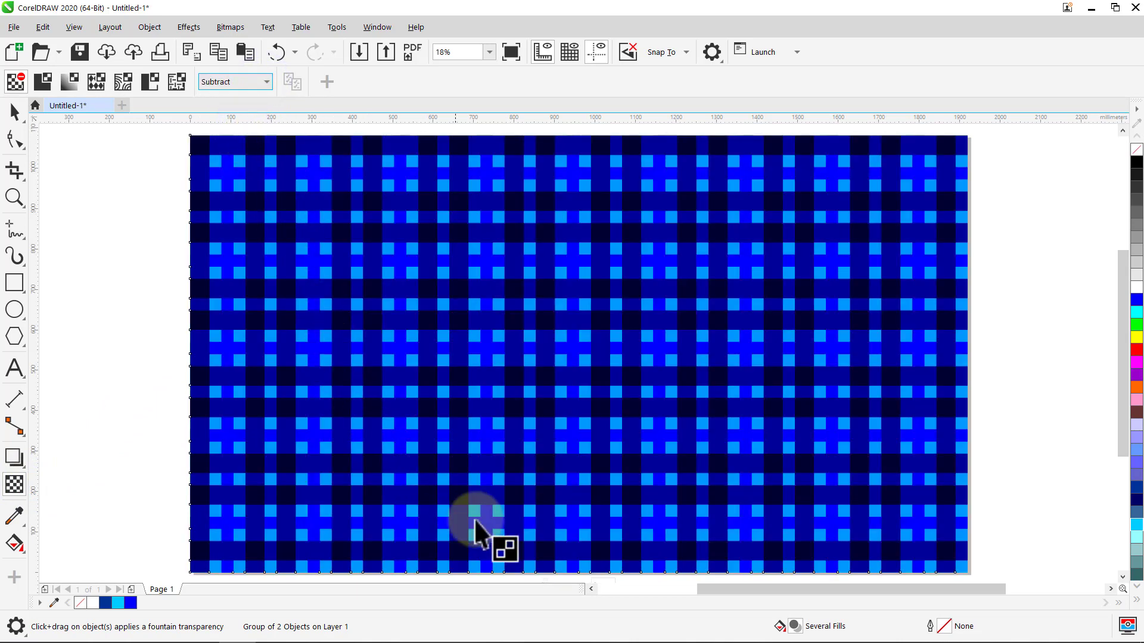
{"action": "left_click", "coordinate": [554, 590]}
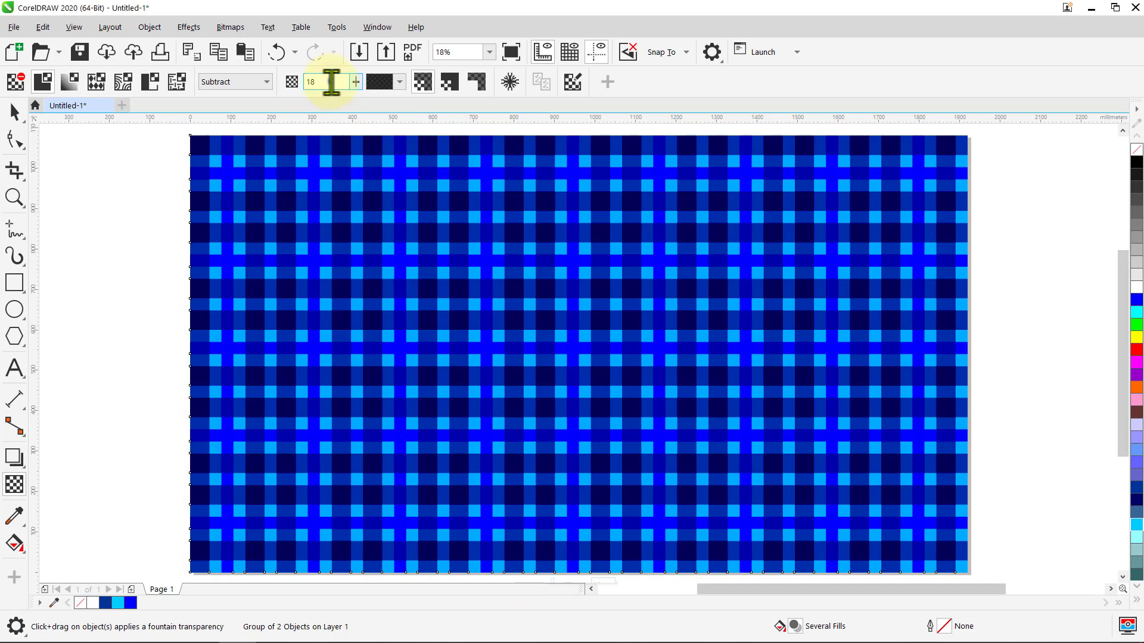
{"action": "key", "text": "Return"}
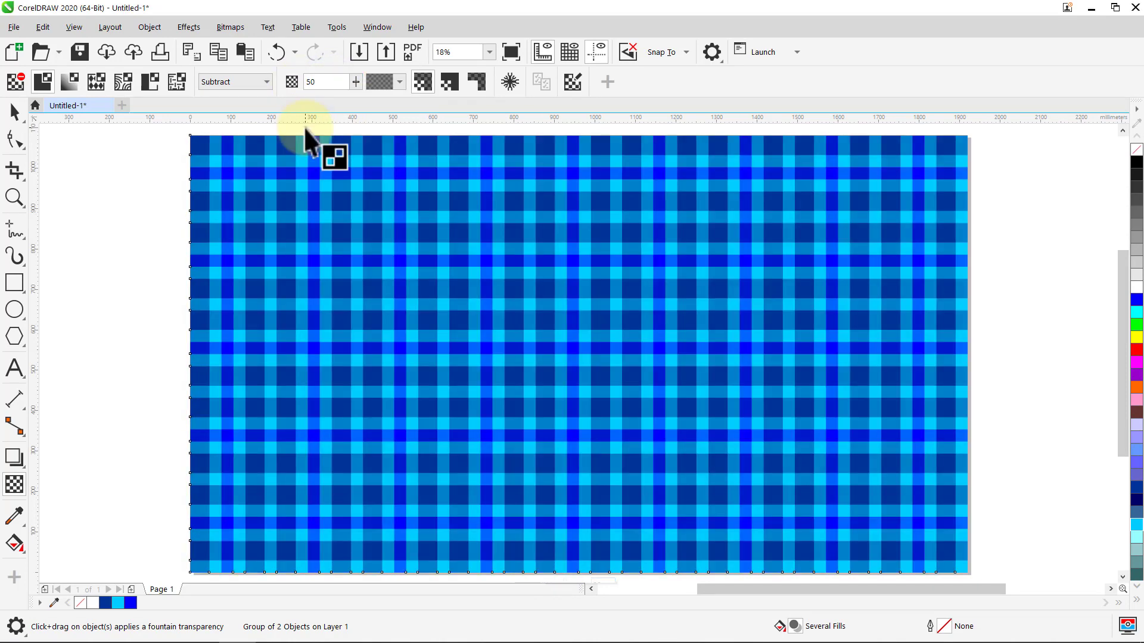
- Group the stripe pattern with the white background rectangle and show the design in full-screen preview
{"action": "left_click", "coordinate": [13, 111]}
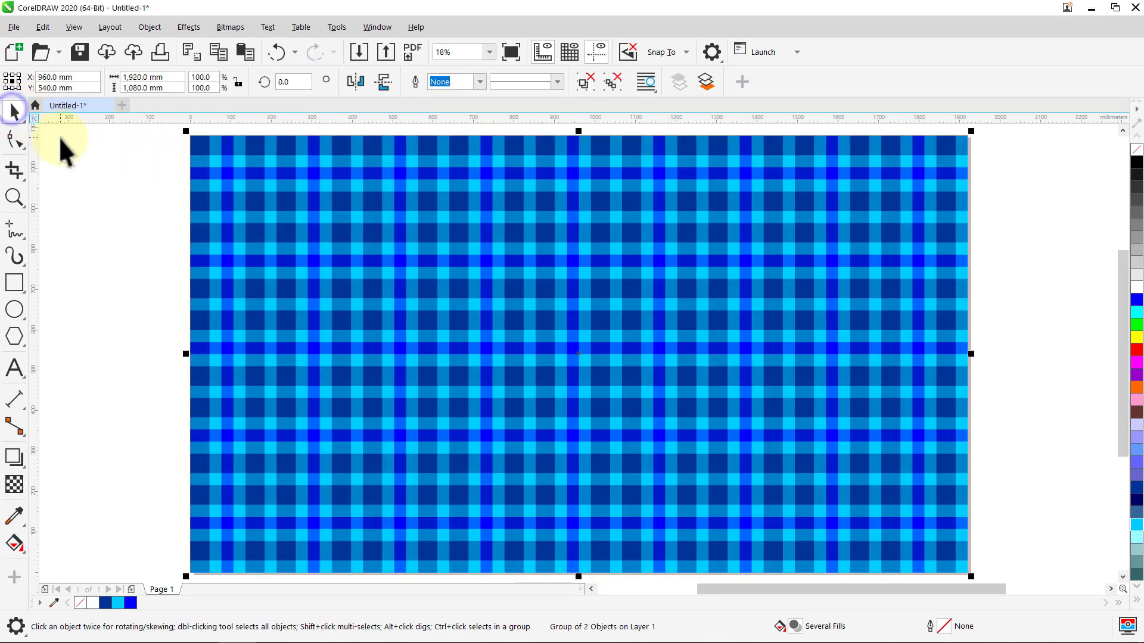
{"action": "left_click", "coordinate": [59, 137]}
{"action": "key", "text": "ctrl+a"}
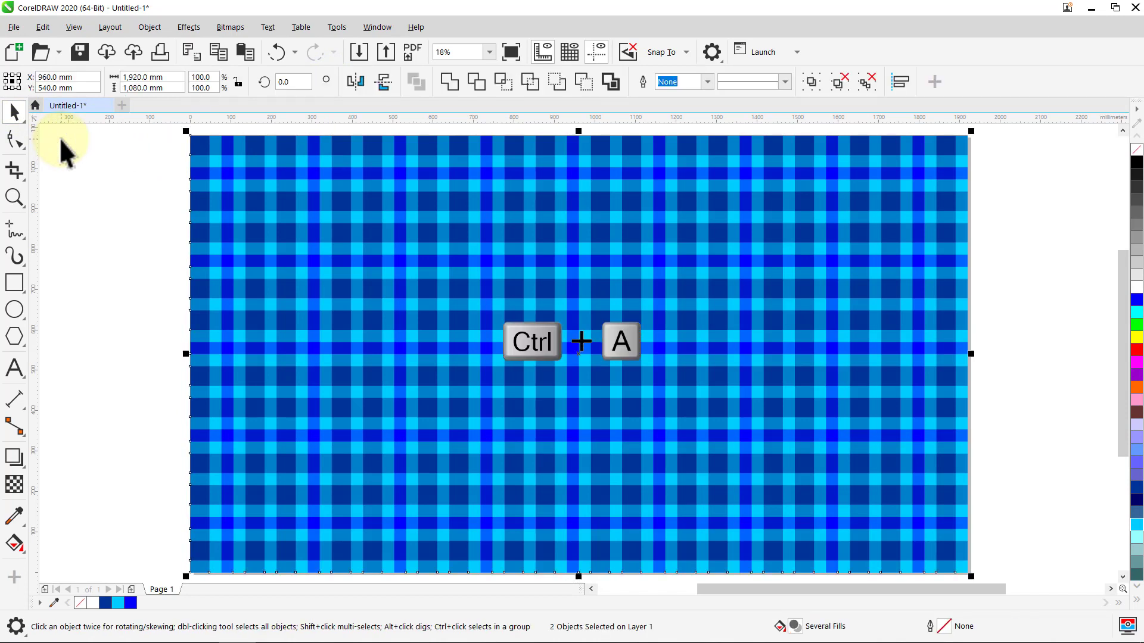
{"action": "key", "text": "ctrl+g"}
{"action": "left_click", "coordinate": [59, 138]}
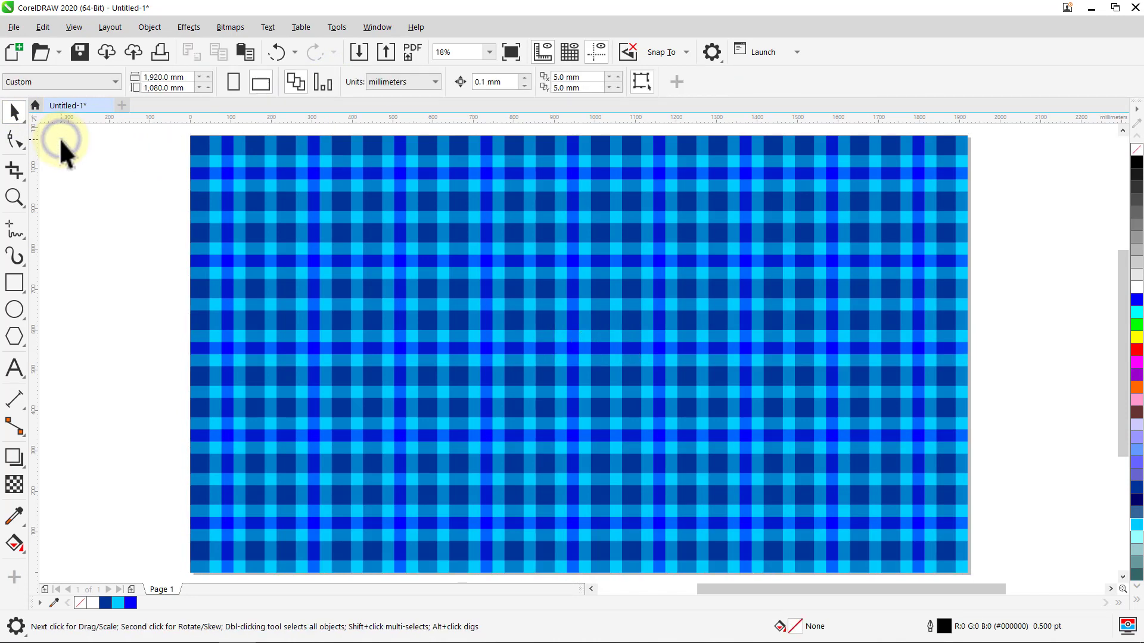
{"action": "key", "text": "F9"}
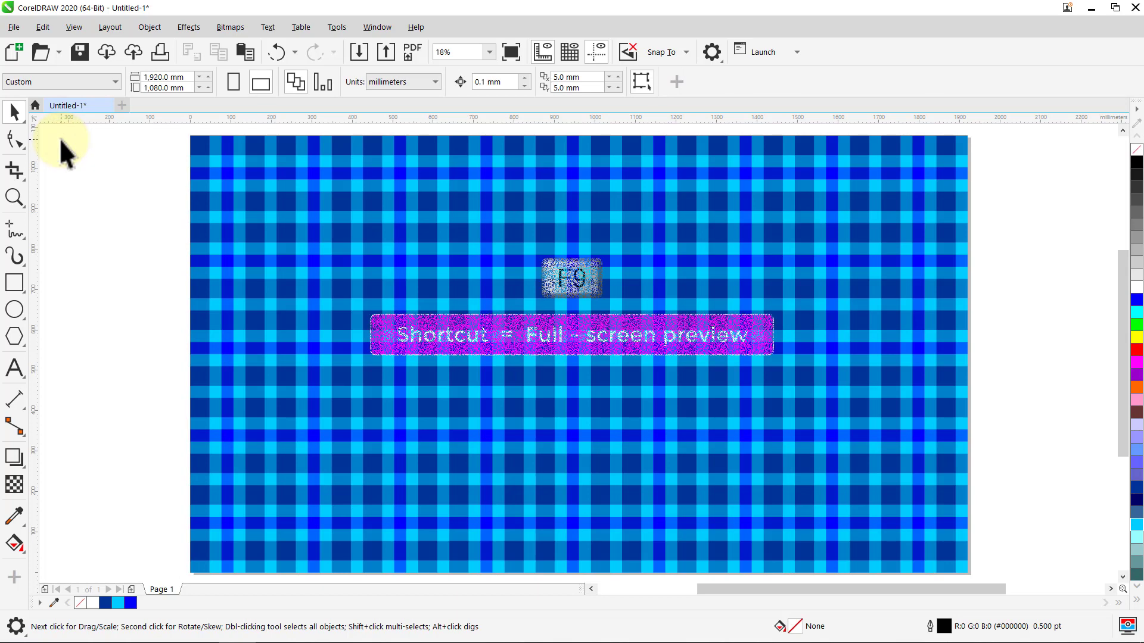